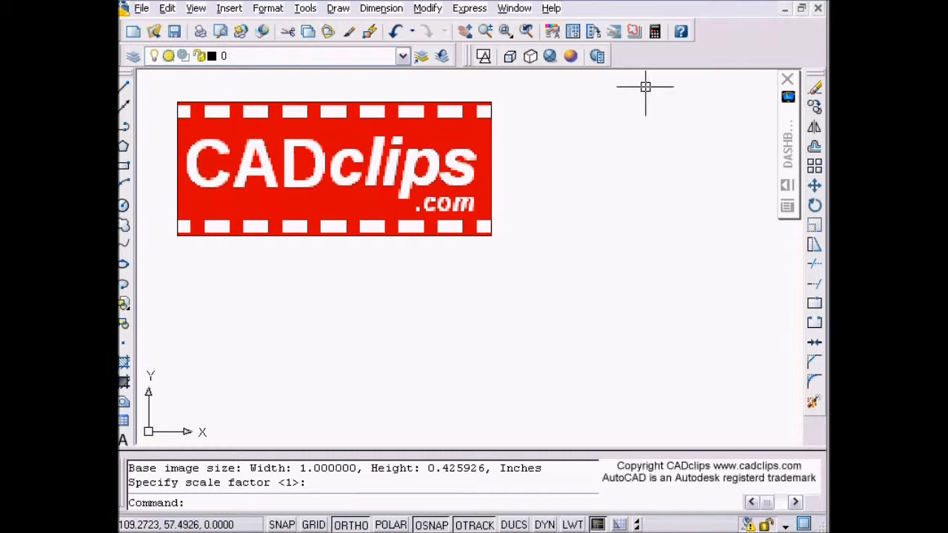
{"action": "middle_click_drag", "start_coordinate": [567, 167], "coordinate": [566, 172]}
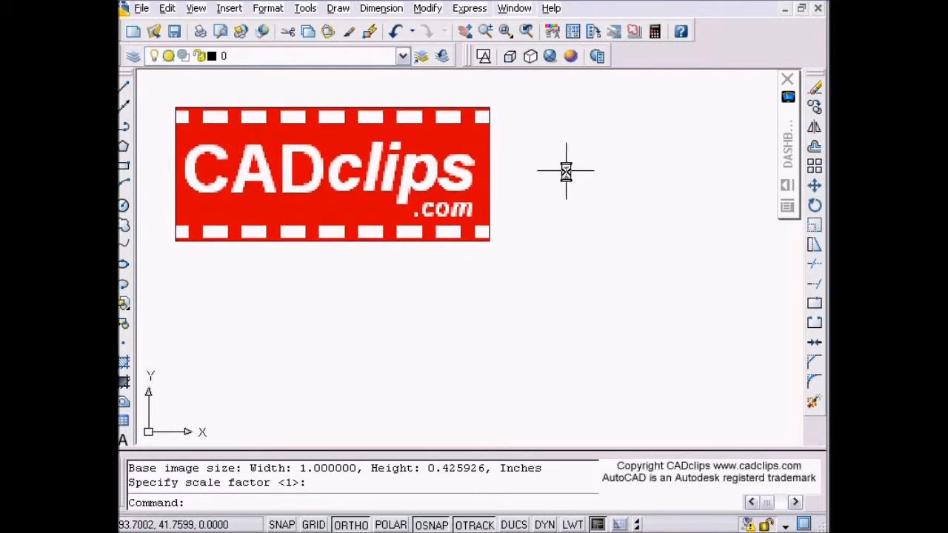
{"action": "middle_click_drag", "start_coordinate": [566, 172], "coordinate": [572, 176]}
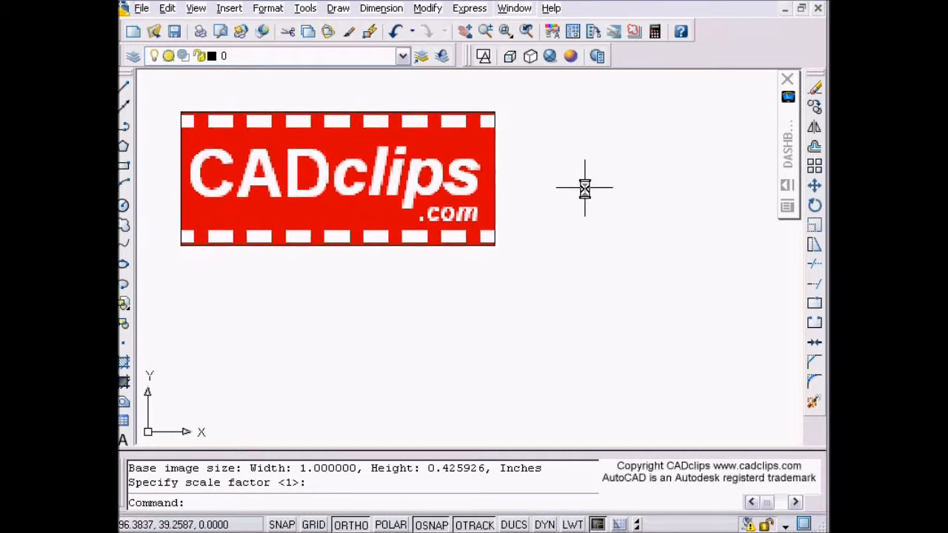
{"action": "middle_click_drag", "start_coordinate": [606, 201], "coordinate": [603, 195]}
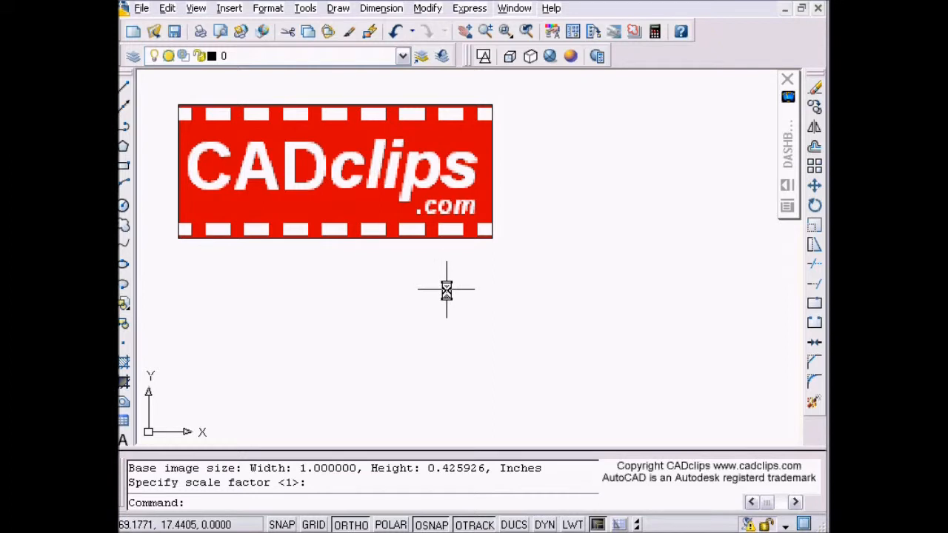
{"action": "scroll", "coordinate": [497, 295], "scroll_direction": "down", "scroll_amount": 2}
{"action": "middle_click_drag", "start_coordinate": [500, 295], "coordinate": [455, 282]}
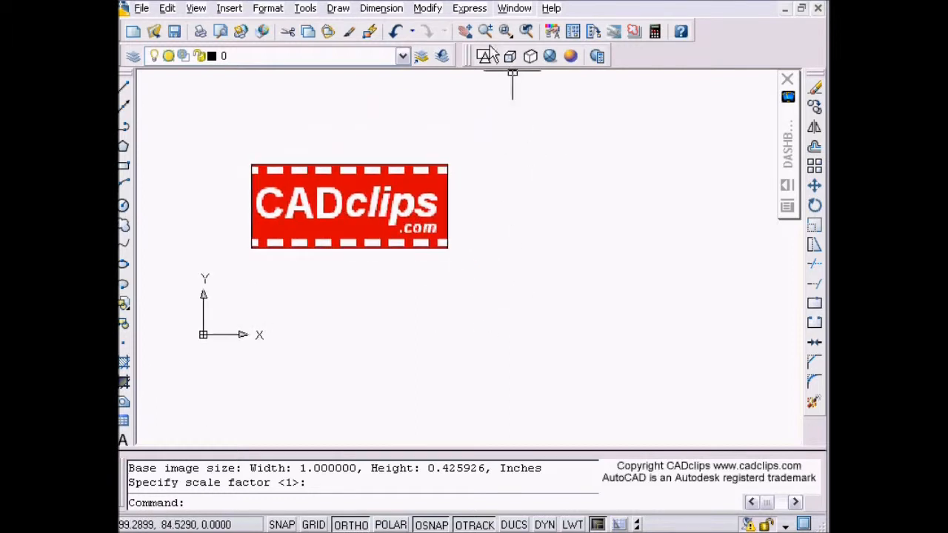
- Display the View, UCS and UCS II toolbars and place UCS II just below the UCS toolbar
{"action": "right_click", "coordinate": [465, 33]}
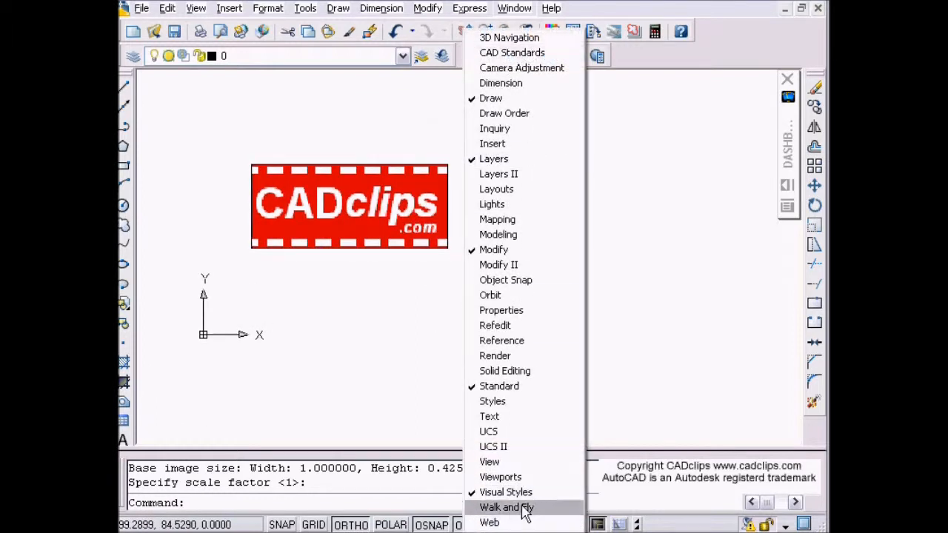
{"action": "left_click", "coordinate": [516, 467]}
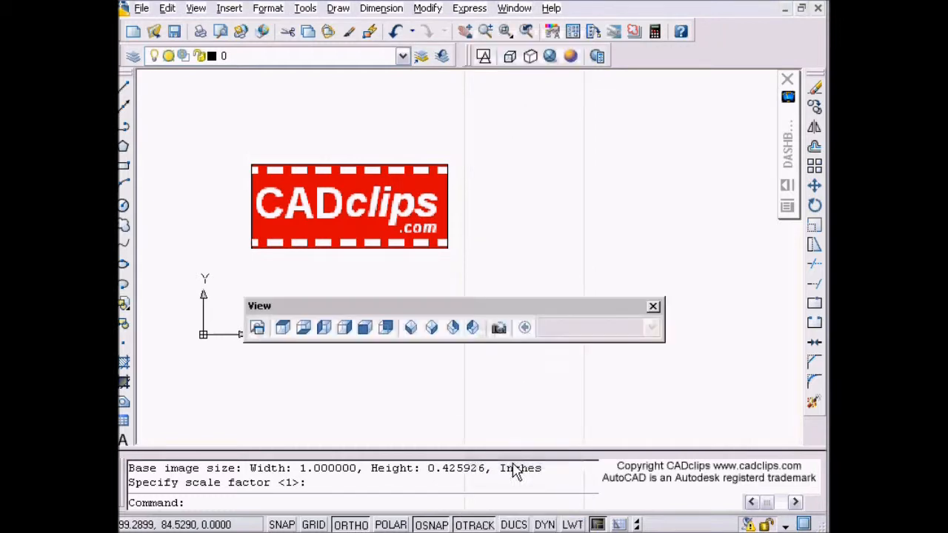
{"action": "right_click", "coordinate": [509, 36]}
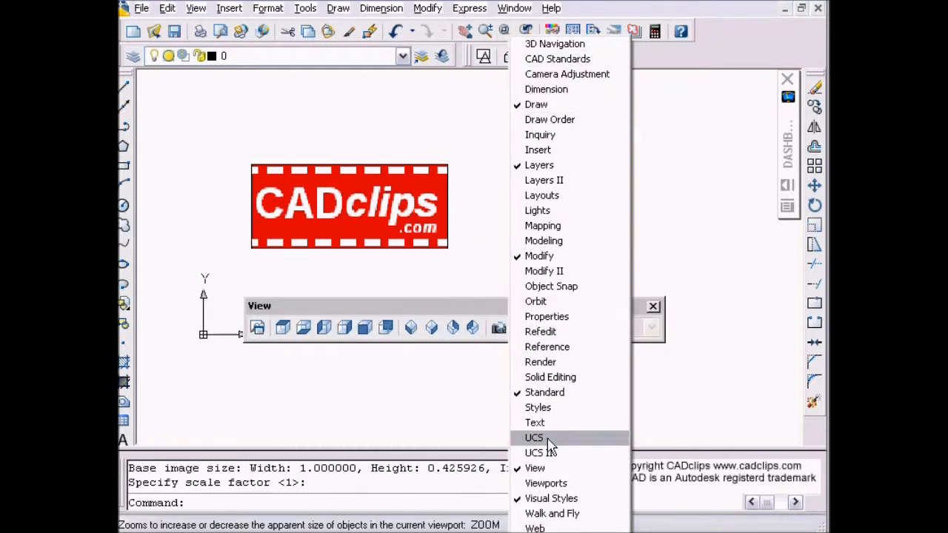
{"action": "left_click", "coordinate": [544, 437]}
{"action": "right_click", "coordinate": [503, 32]}
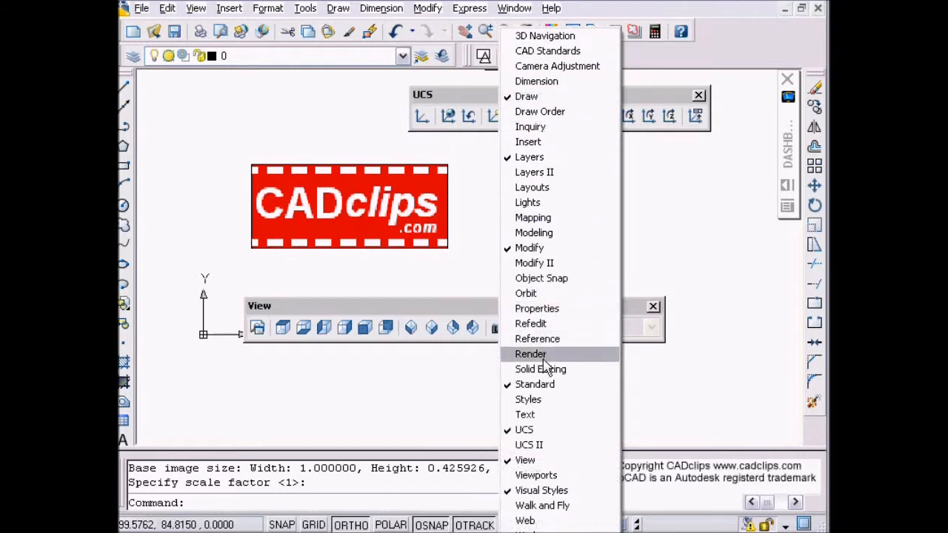
{"action": "left_click", "coordinate": [529, 445]}
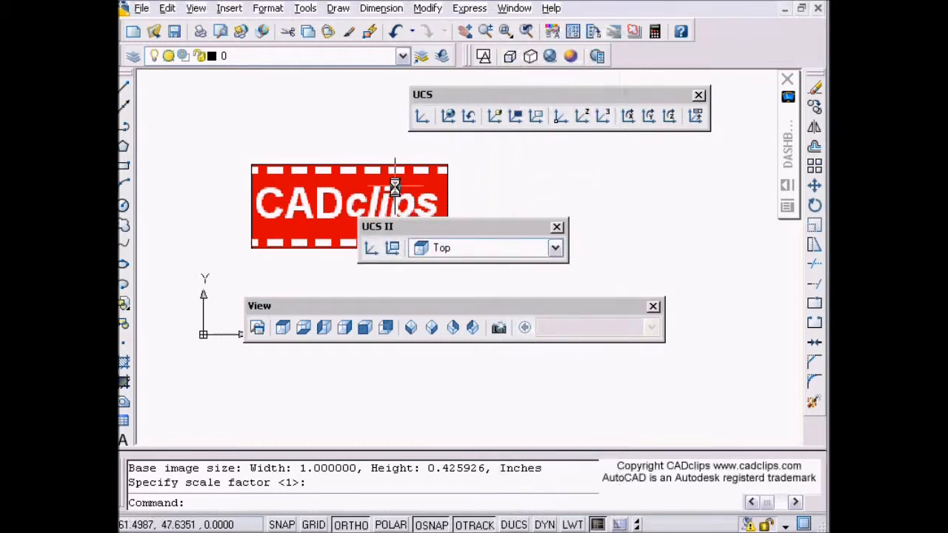
{"action": "mouse_move", "coordinate": [462, 384]}
{"action": "middle_mouse_down"}
{"action": "mouse_move", "coordinate": [456, 400]}
{"action": "mouse_move", "coordinate": [352, 331]}
{"action": "middle_mouse_up"}
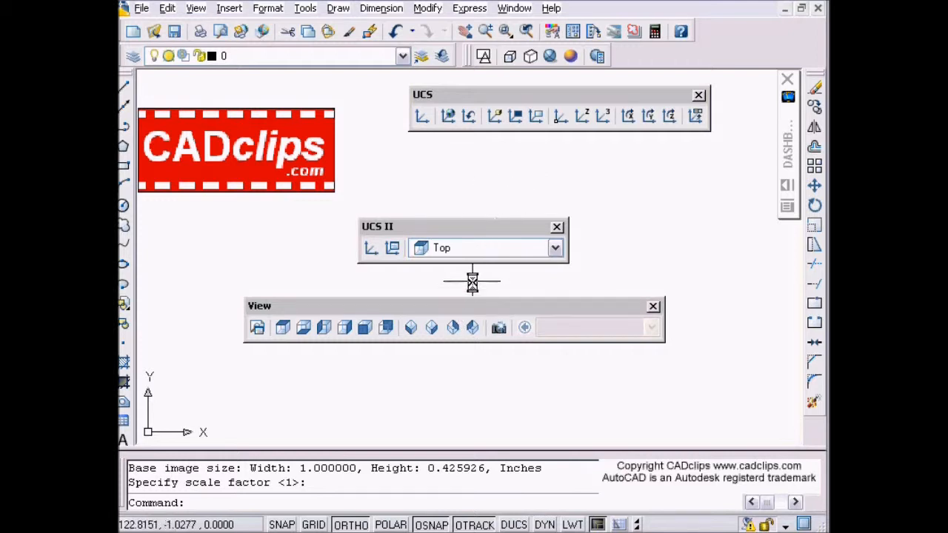
{"action": "left_click_drag", "start_coordinate": [474, 227], "coordinate": [612, 178]}
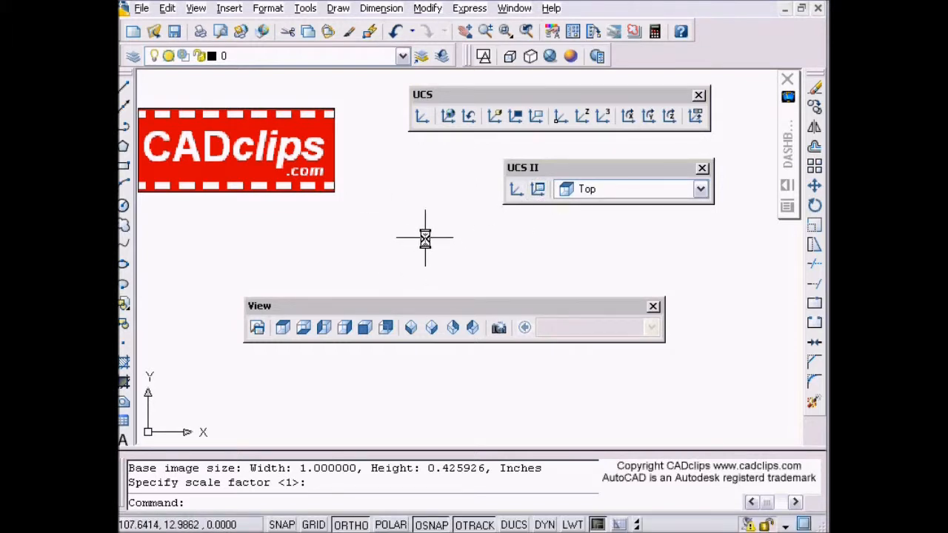
- Examine the named and orthographic coordinate systems in the UCS dialog
{"action": "left_click", "coordinate": [538, 190]}
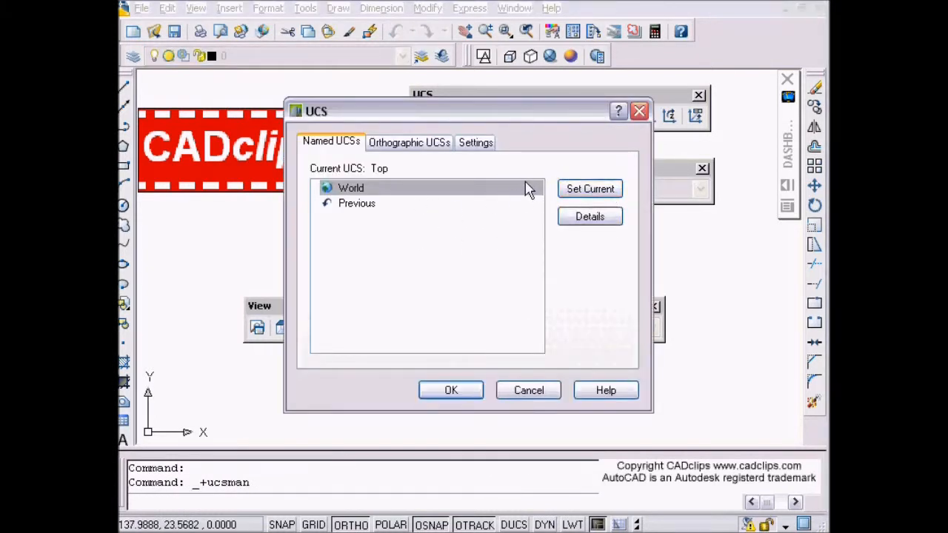
{"action": "left_click", "coordinate": [374, 206]}
{"action": "right_click", "coordinate": [362, 225]}
{"action": "left_click", "coordinate": [485, 245]}
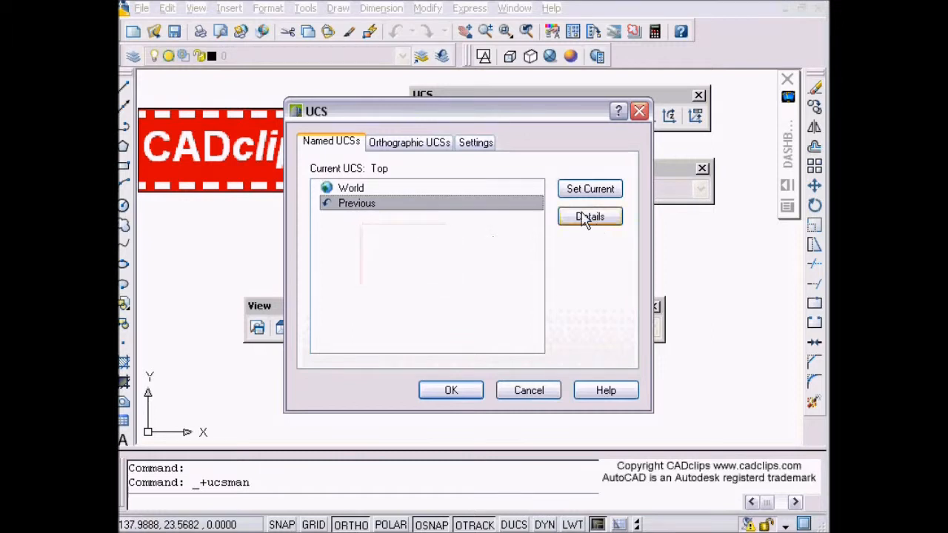
{"action": "left_click", "coordinate": [408, 145]}
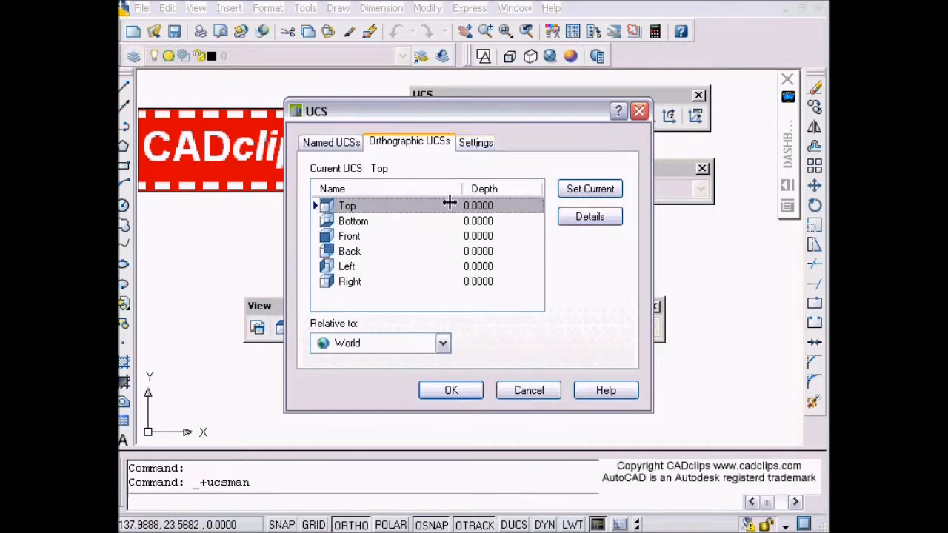
{"action": "left_click", "coordinate": [345, 148]}
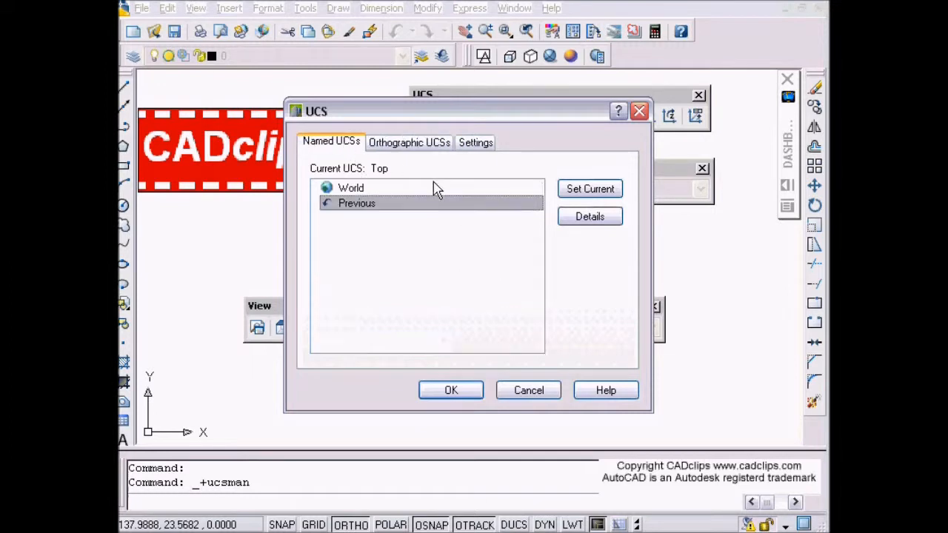
- Inspect the World UCS's details, close the UCS dialog without changes, and review the list of preset coordinate systems
{"action": "left_click", "coordinate": [393, 189]}
{"action": "right_click", "coordinate": [385, 230]}
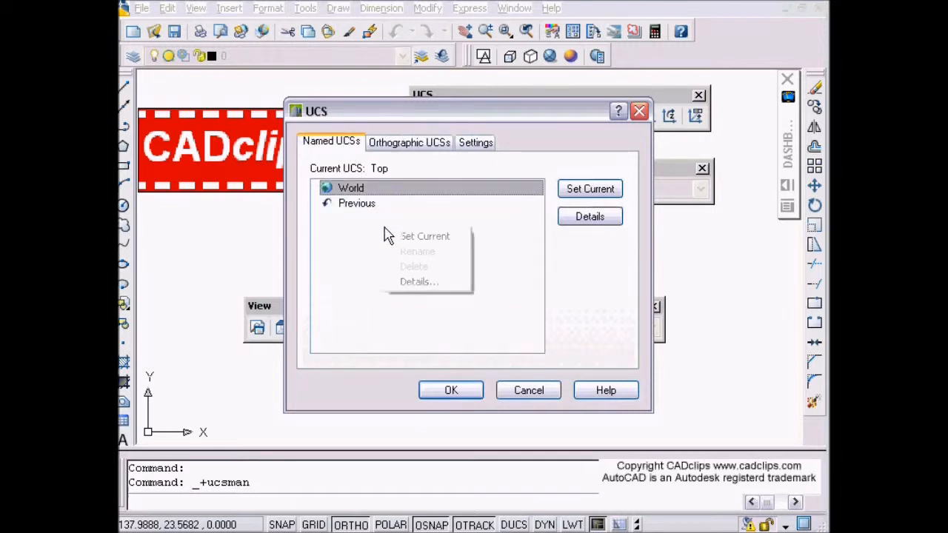
{"action": "left_click", "coordinate": [424, 286]}
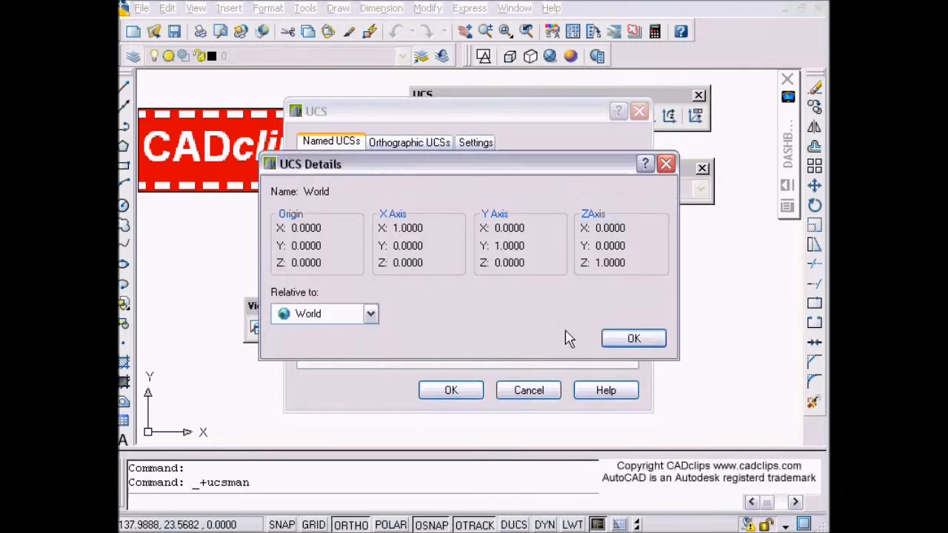
{"action": "left_click", "coordinate": [639, 338]}
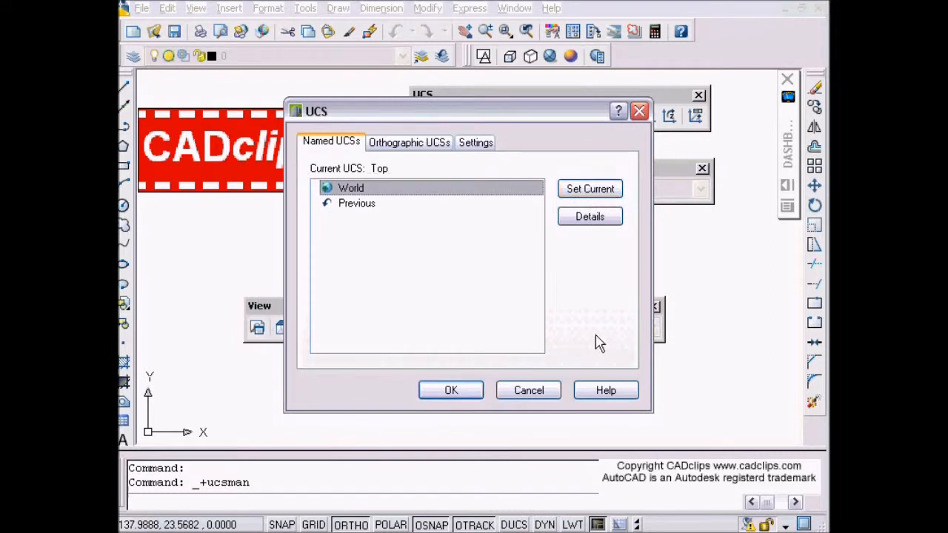
{"action": "left_click", "coordinate": [535, 394]}
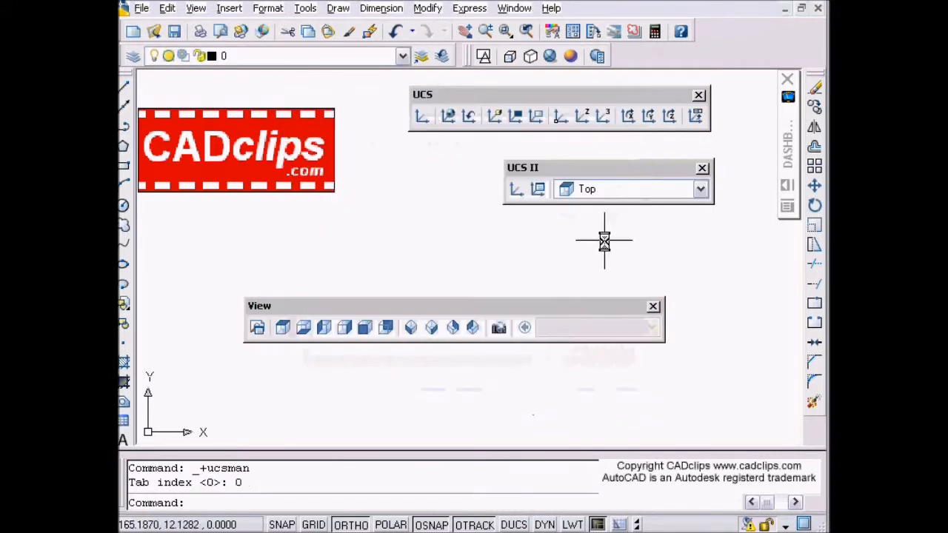
{"action": "left_click", "coordinate": [701, 190]}
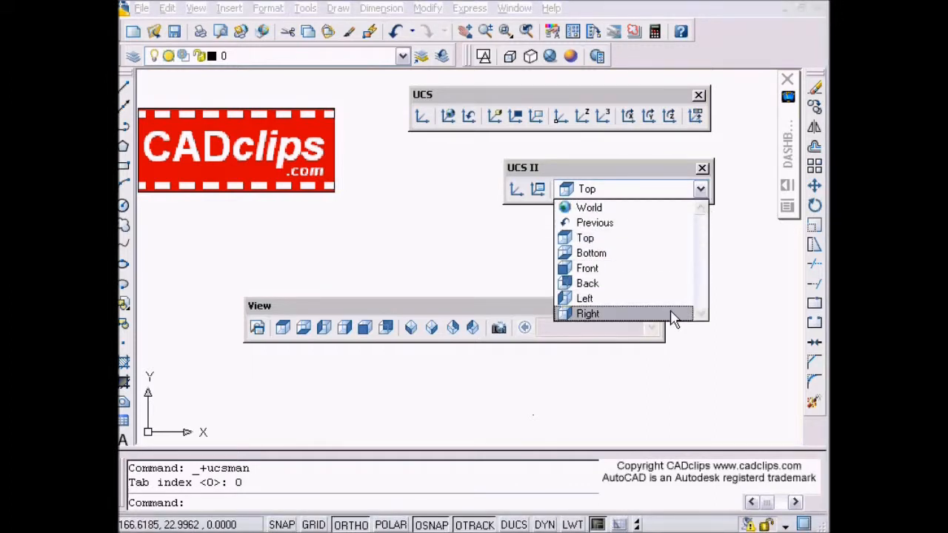
{"action": "left_click", "coordinate": [526, 204]}
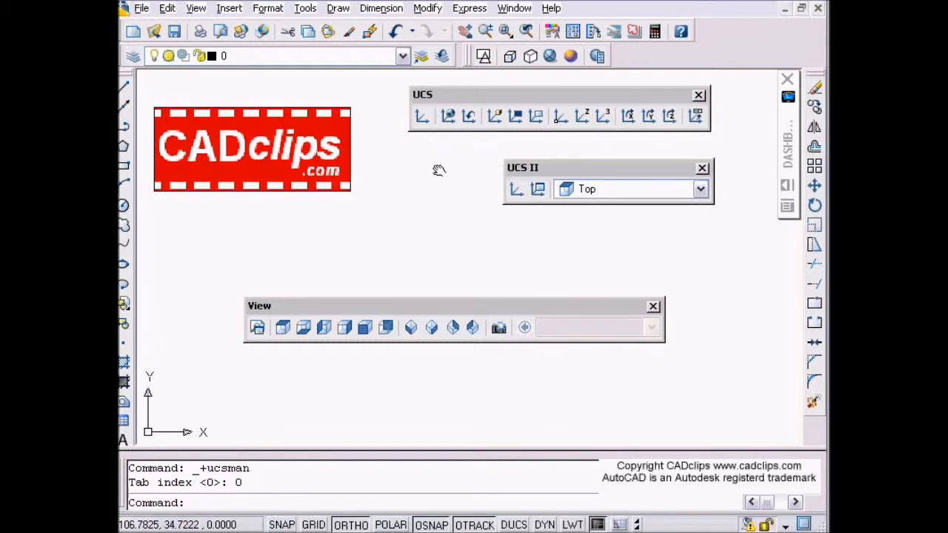
- Switch to the southeast isometric view with perspective projection and turn on the grid
{"action": "left_click_drag", "start_coordinate": [425, 316], "coordinate": [428, 299]}
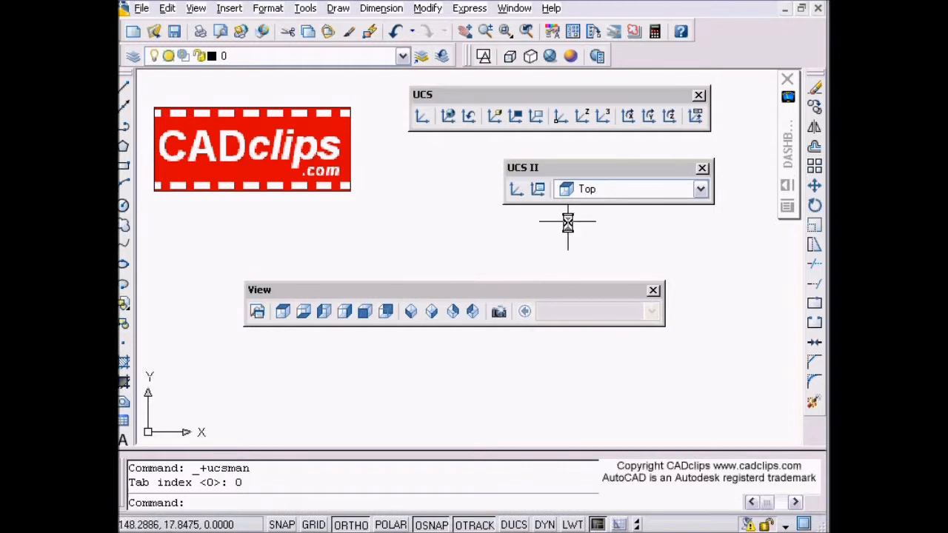
{"action": "left_click", "coordinate": [433, 312]}
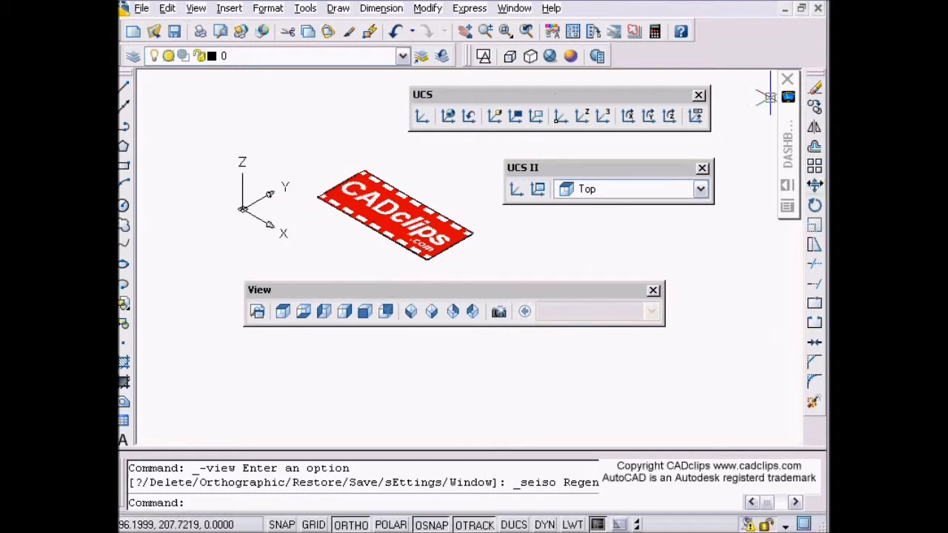
{"action": "mouse_move", "coordinate": [789, 145]}
{"action": "left_click", "coordinate": [755, 161]}
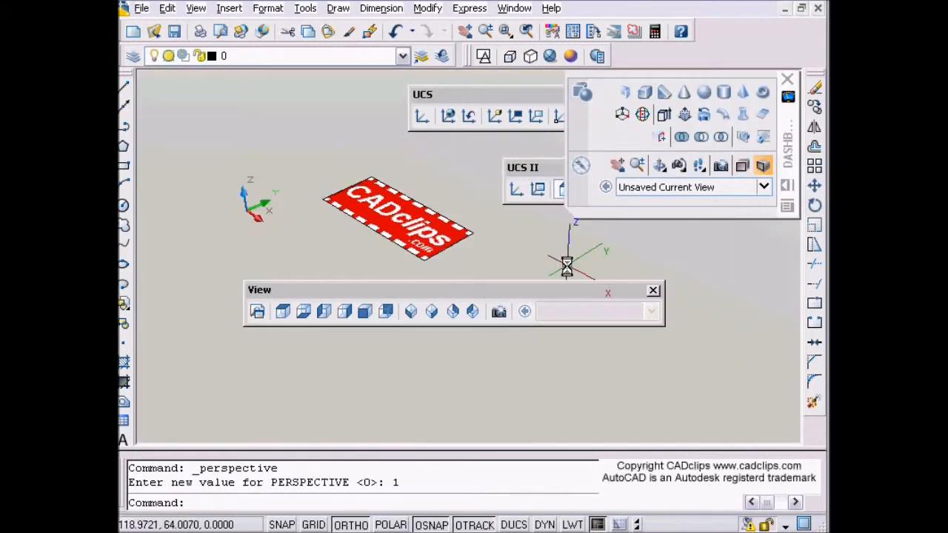
{"action": "key", "text": "F7"}
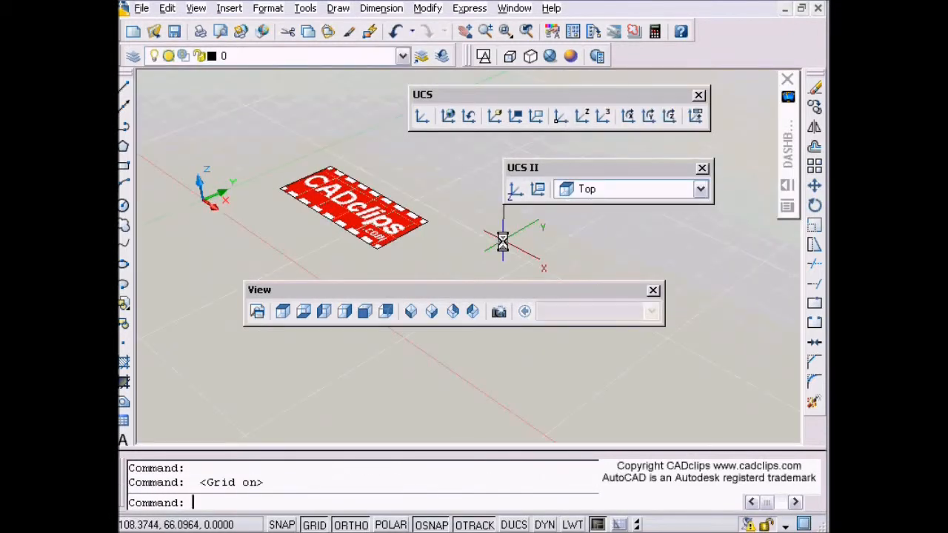
{"action": "middle_click_drag", "start_coordinate": [504, 241], "coordinate": [443, 215]}
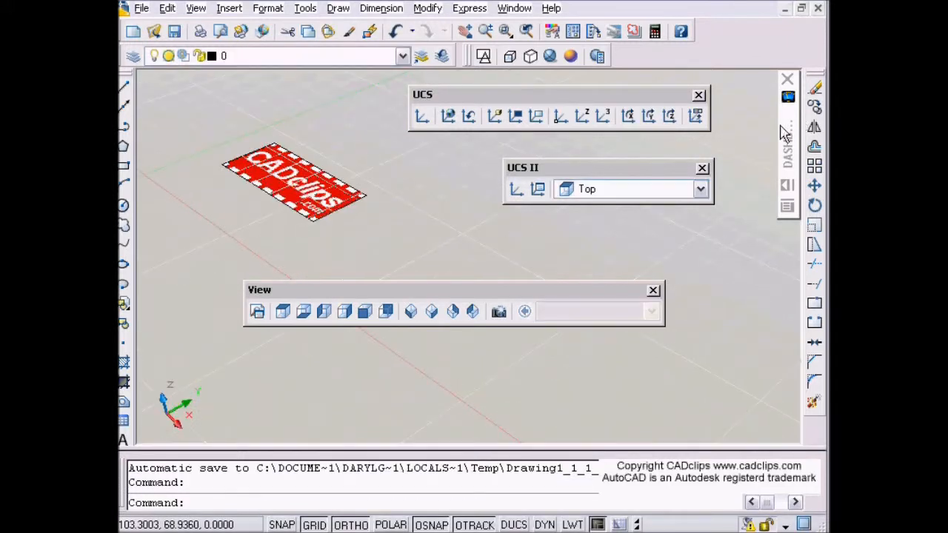
- Draw a solid box on the ground plane beside the CADclips logo and shade it with the Conceptual visual style
{"action": "mouse_move", "coordinate": [793, 126]}
{"action": "left_click", "coordinate": [642, 94]}
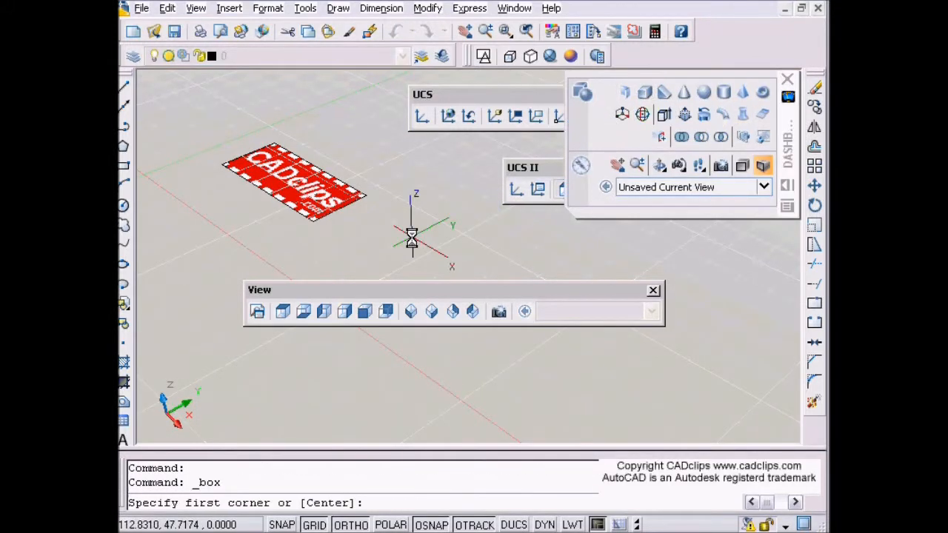
{"action": "left_click", "coordinate": [387, 243]}
{"action": "left_click", "coordinate": [585, 231]}
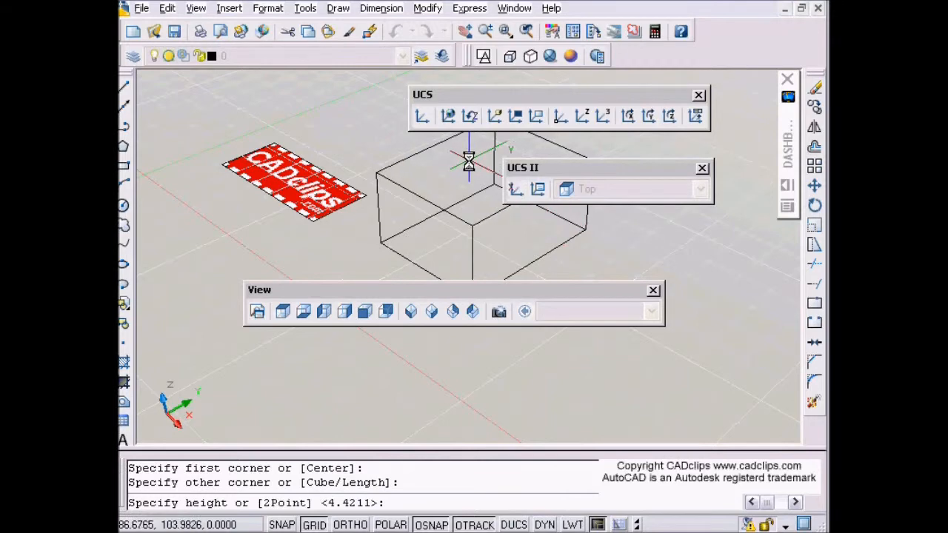
{"action": "left_click", "coordinate": [552, 141]}
{"action": "left_click", "coordinate": [570, 56]}
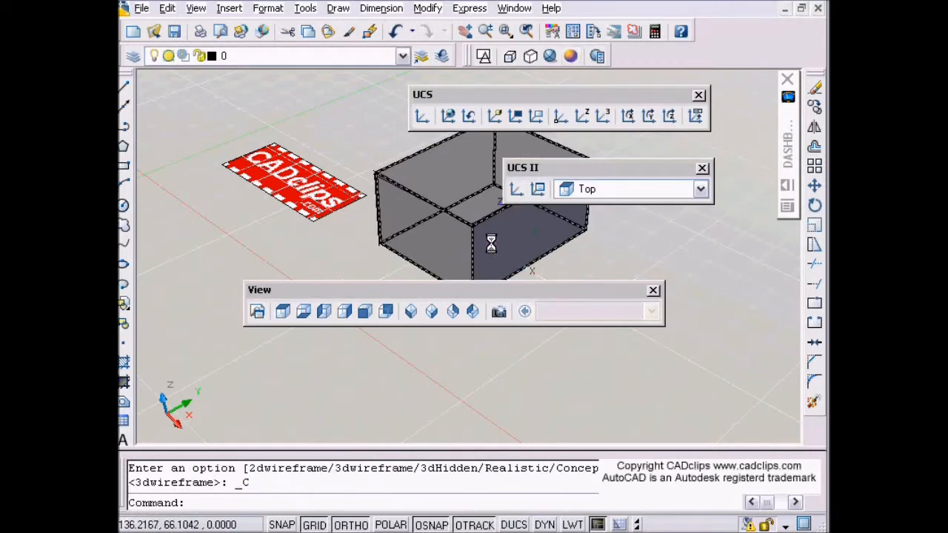
{"action": "middle_click_drag", "start_coordinate": [471, 236], "coordinate": [310, 228]}
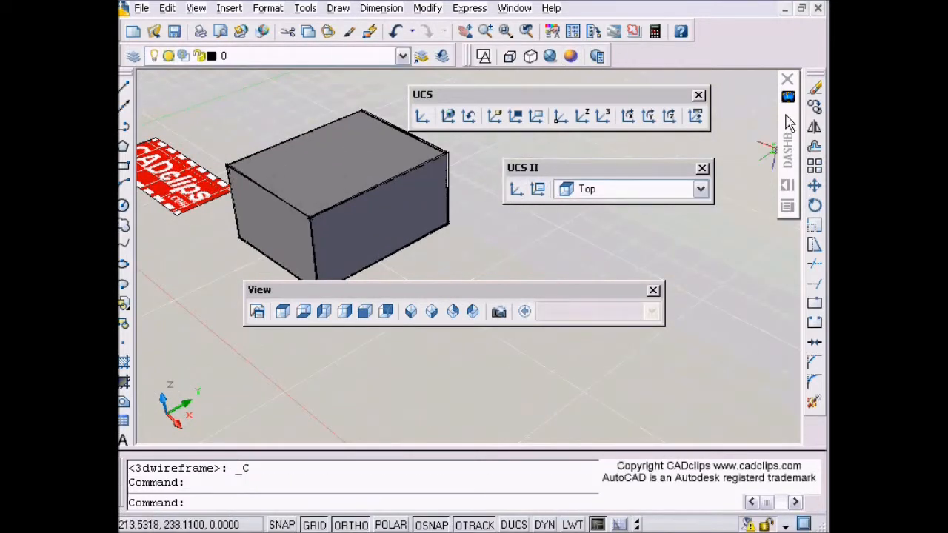
- Move the View toolbar lower so that it clears the box
{"action": "mouse_move", "coordinate": [789, 123]}
{"action": "left_click_drag", "start_coordinate": [528, 295], "coordinate": [514, 375]}
{"action": "middle_click_drag", "start_coordinate": [386, 317], "coordinate": [425, 290]}
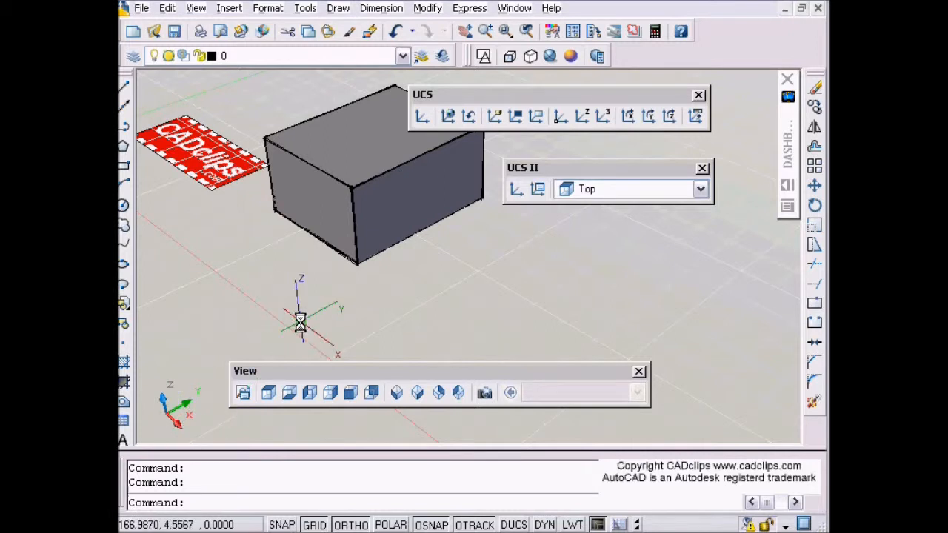
{"action": "key", "text": "Escape"}
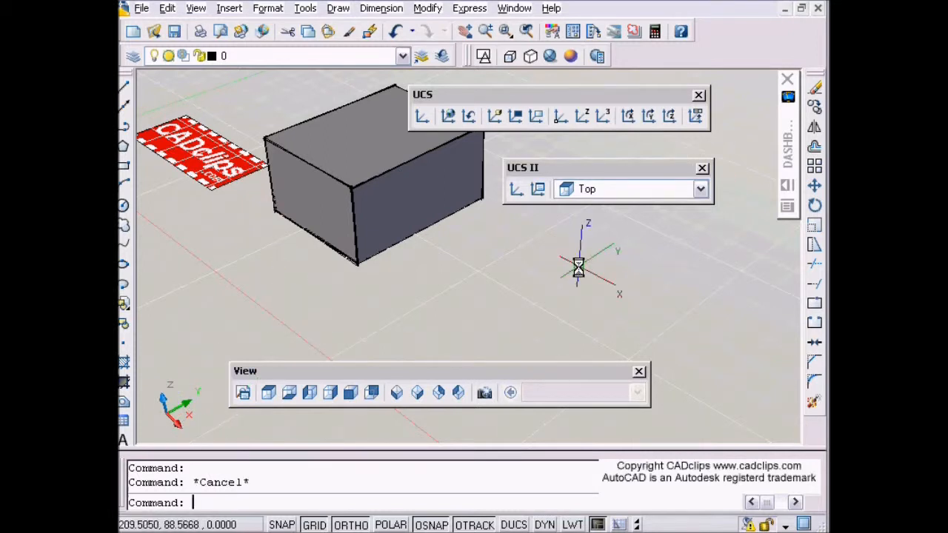
{"action": "type", "text": "c"}
{"action": "key", "text": "Return"}
{"action": "key", "text": "Escape"}
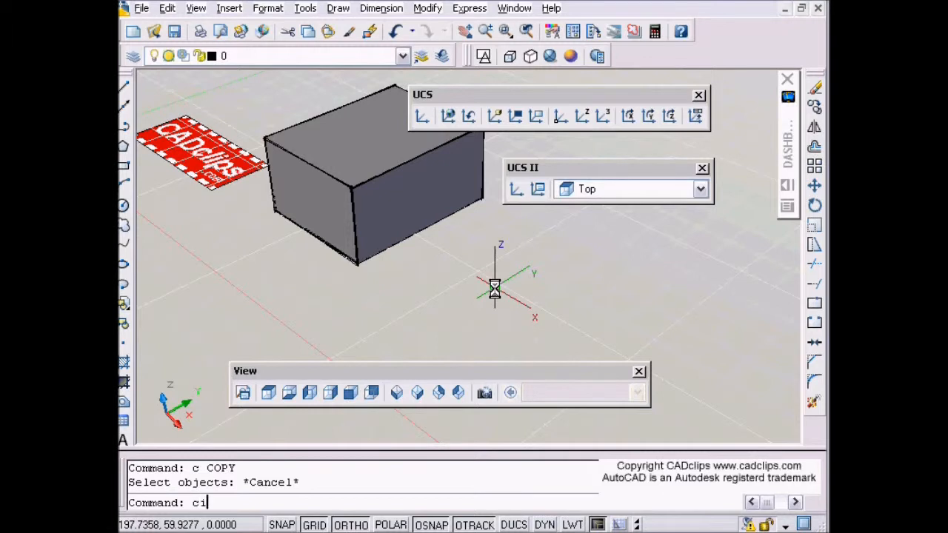
- Try drawing a circle on the ground plane in front of the box, without keeping it
{"action": "type", "text": "ci"}
{"action": "key", "text": "Return"}
{"action": "left_click", "coordinate": [494, 289]}
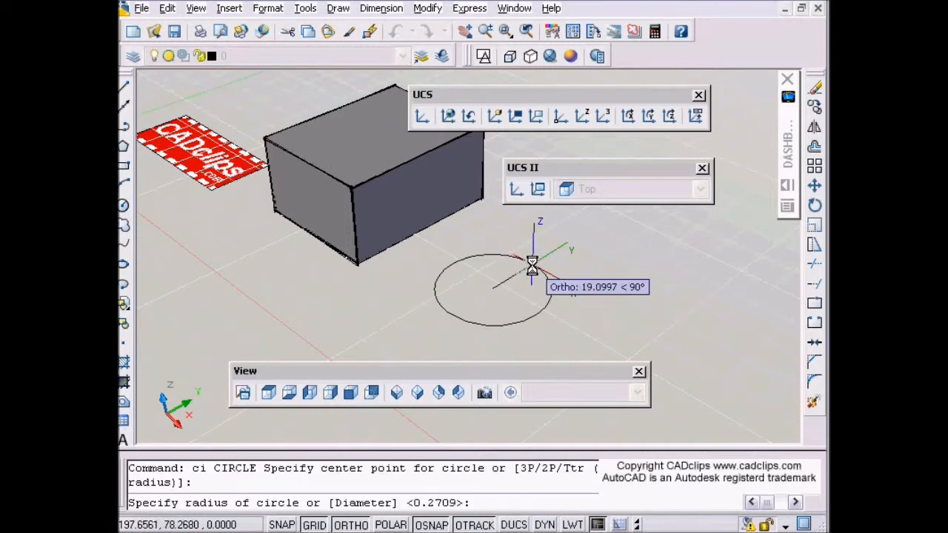
{"action": "key", "text": "Escape"}
{"action": "middle_click_drag", "start_coordinate": [523, 271], "coordinate": [515, 260], "text": "shift"}
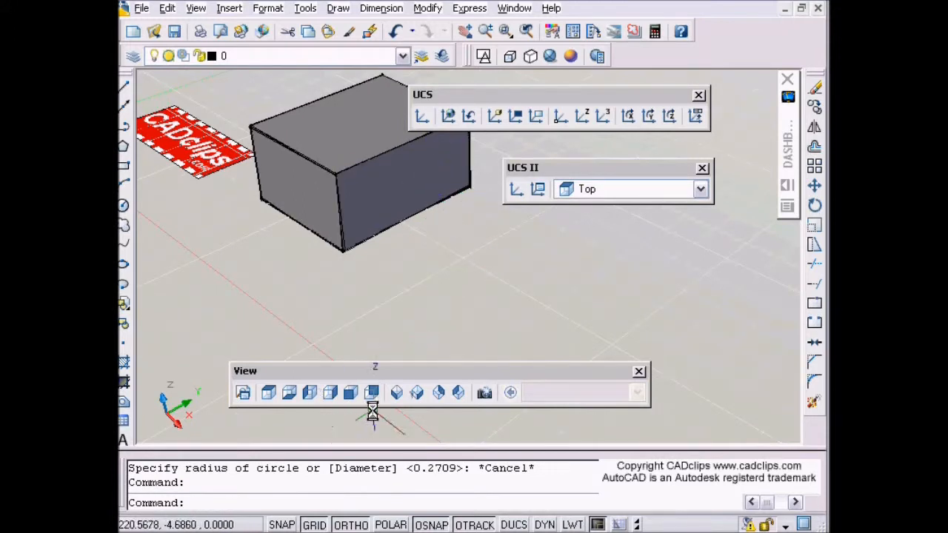
- Switch to the right orthographic view of the box and change from perspective to parallel projection
{"action": "left_click", "coordinate": [311, 389]}
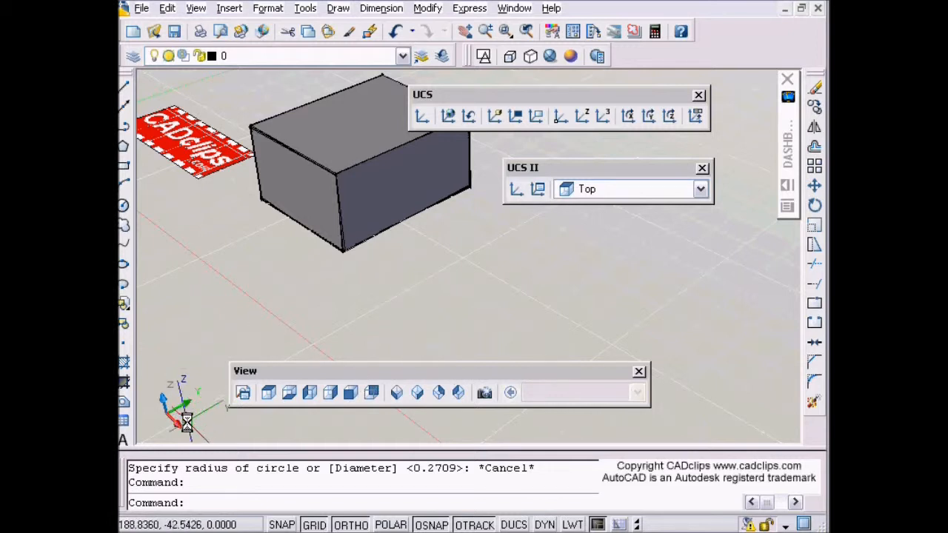
{"action": "left_click", "coordinate": [331, 393]}
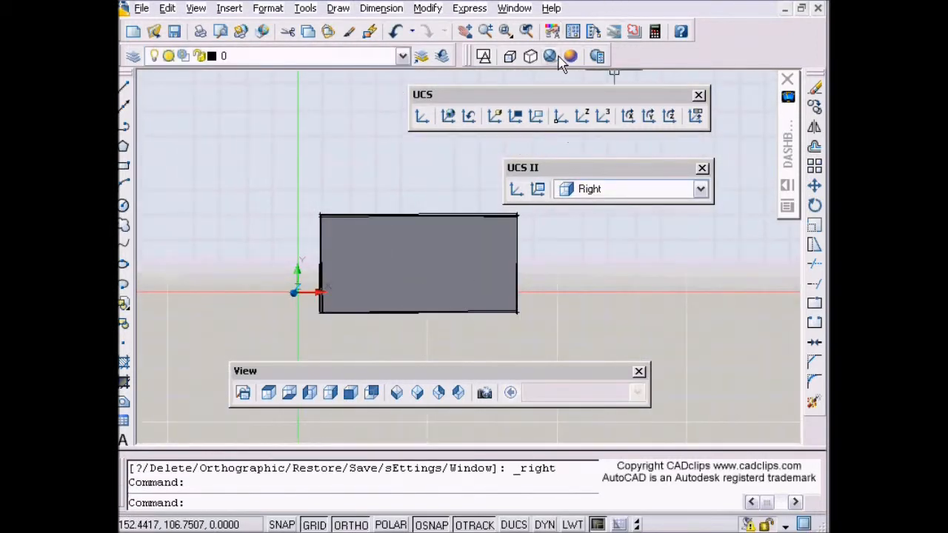
{"action": "mouse_move", "coordinate": [788, 123]}
{"action": "left_click", "coordinate": [743, 165]}
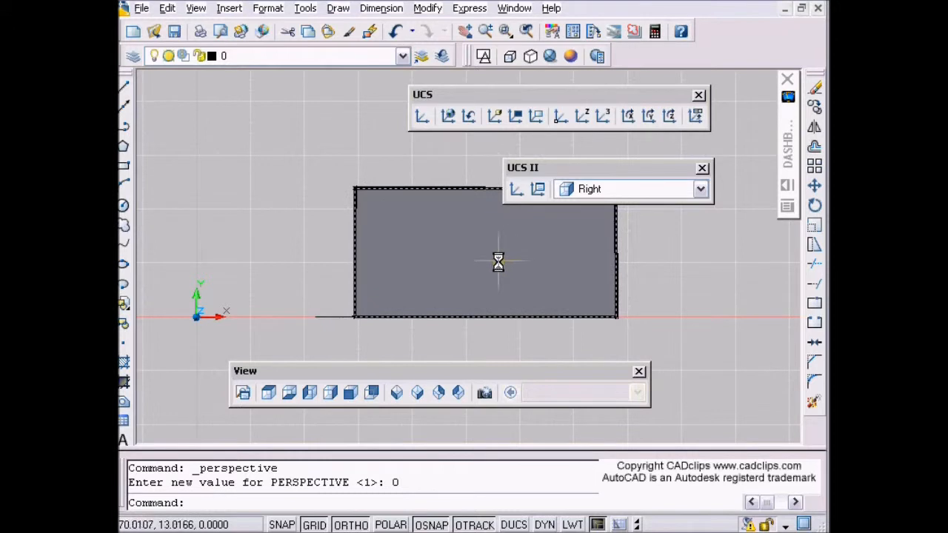
- Turn on dynamic UCS and return to the southeast isometric view while keeping the Right UCS
{"action": "left_click", "coordinate": [515, 525]}
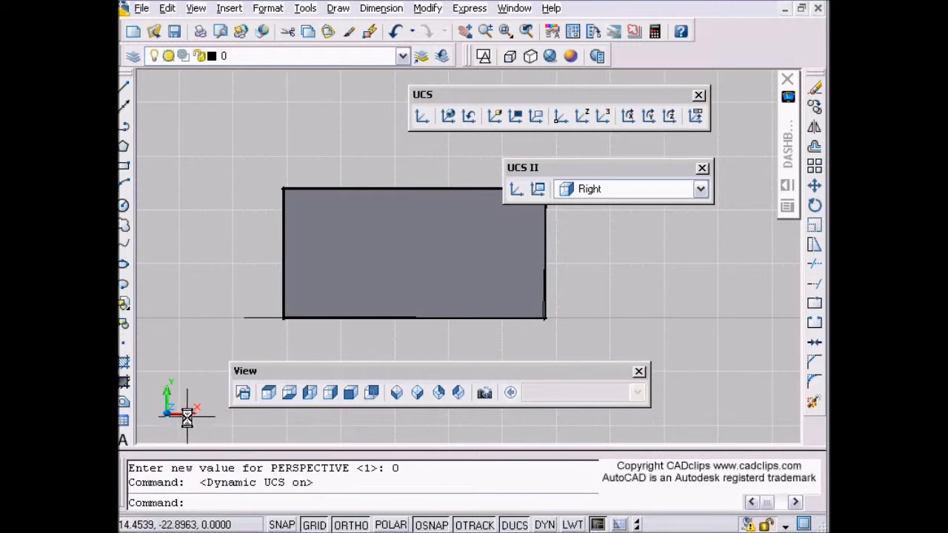
{"action": "key", "text": "Escape"}
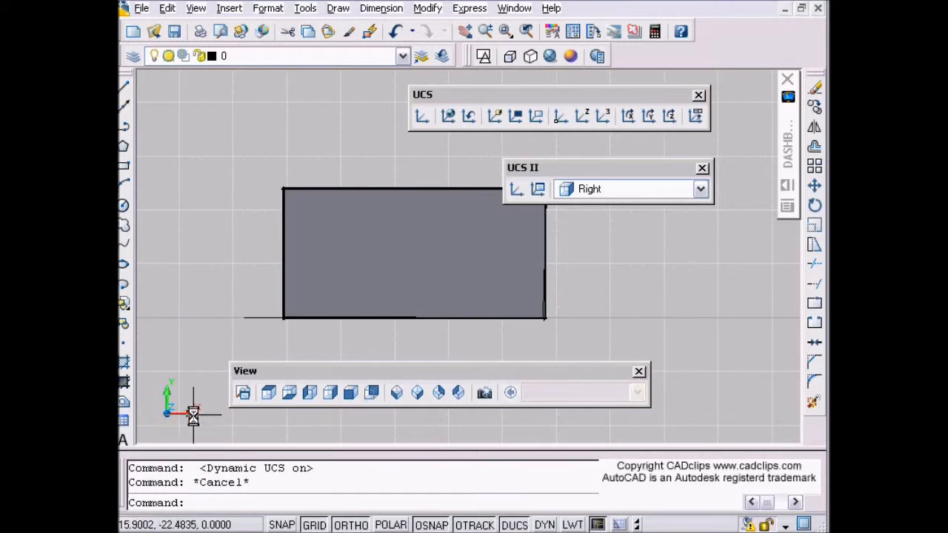
{"action": "left_click", "coordinate": [419, 395]}
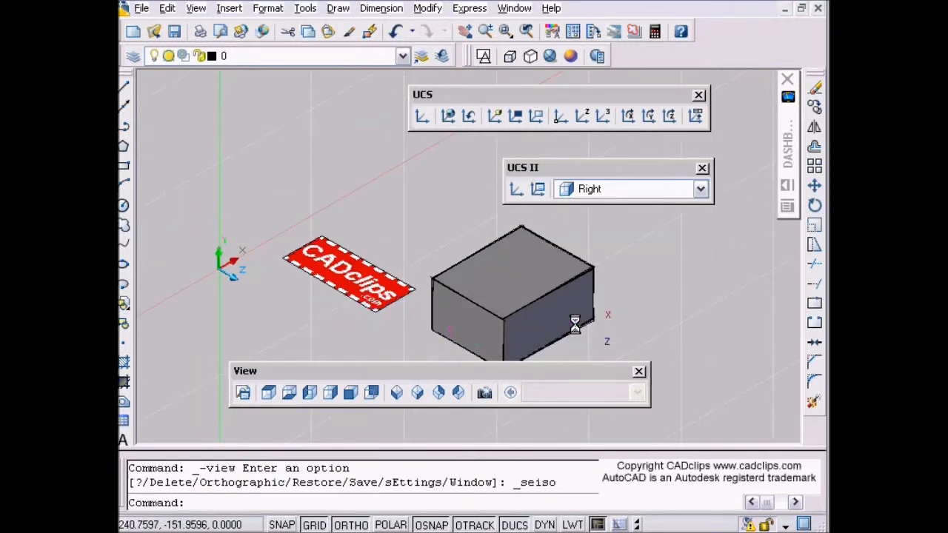
{"action": "scroll", "coordinate": [613, 322], "scroll_direction": "down", "scroll_amount": 2}
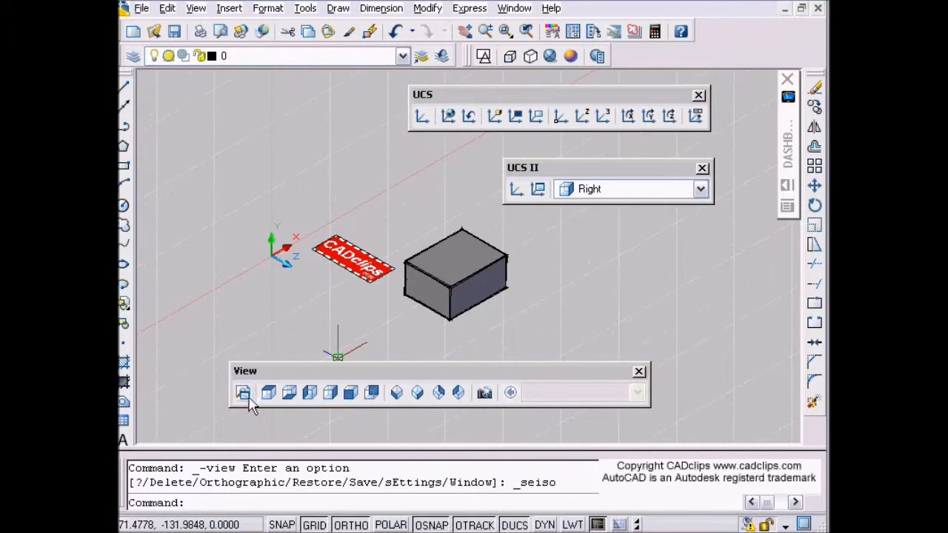
{"action": "key", "text": "Escape"}
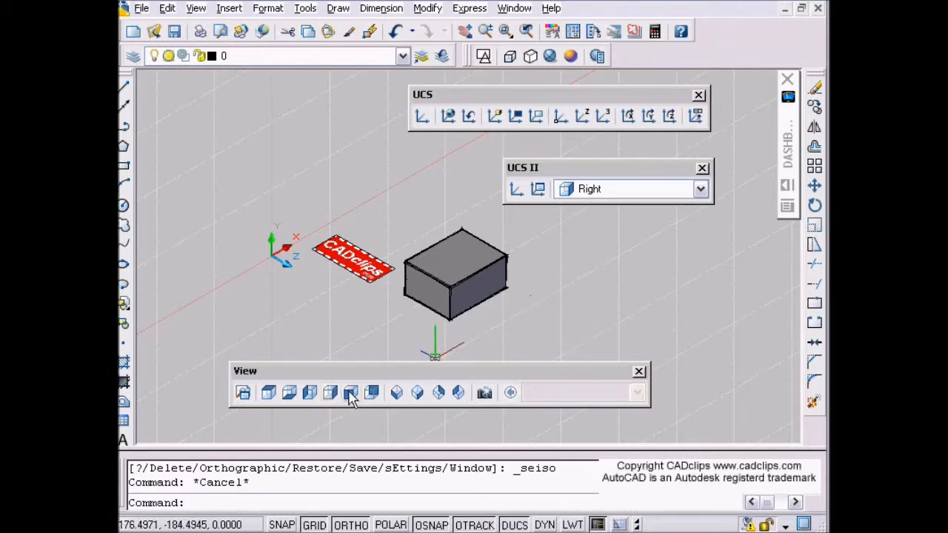
- Stretch the box's front side inward with its base grip to make the box narrower
{"action": "left_click", "coordinate": [442, 287]}
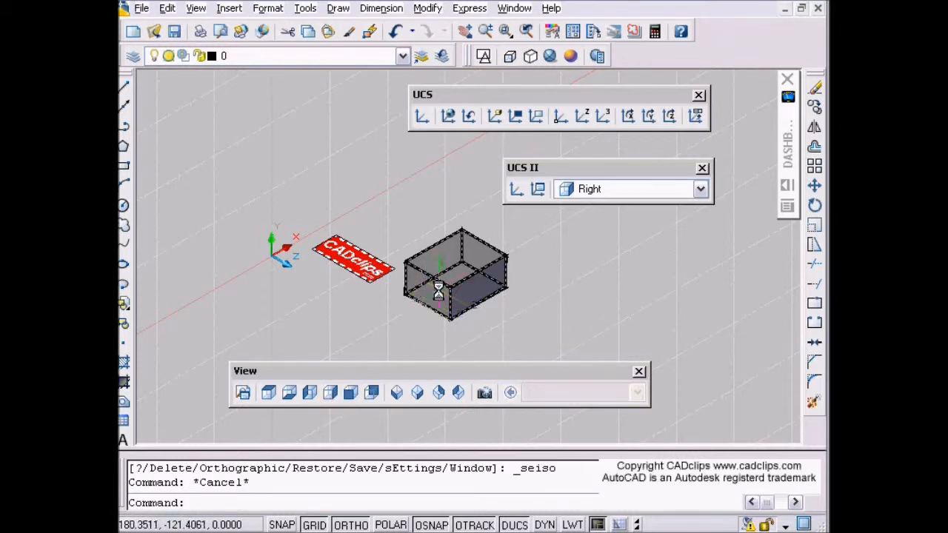
{"action": "left_click", "coordinate": [445, 302]}
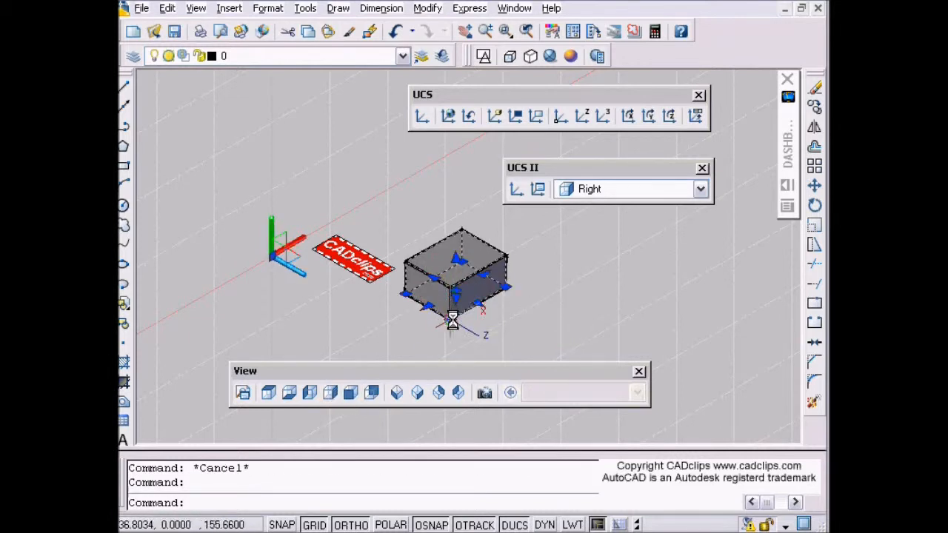
{"action": "left_click", "coordinate": [444, 315]}
{"action": "left_click", "coordinate": [434, 312]}
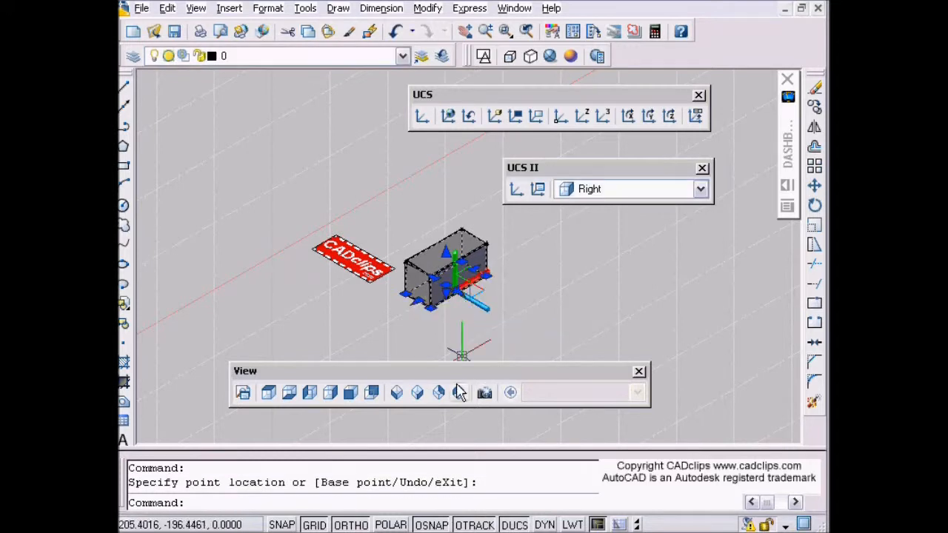
- Align the UCS to the front orthographic view and return to the southeast isometric view with the grid on
{"action": "left_click", "coordinate": [355, 397]}
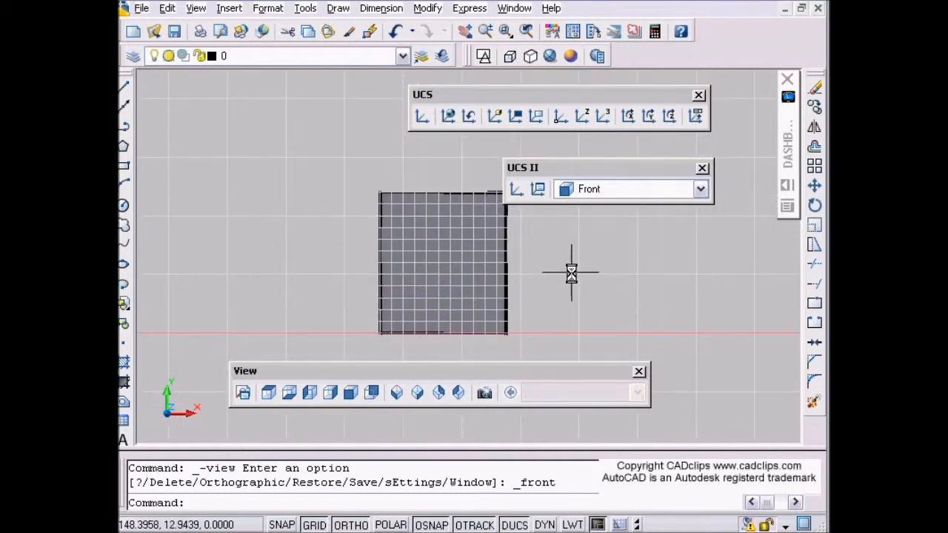
{"action": "left_click", "coordinate": [419, 395]}
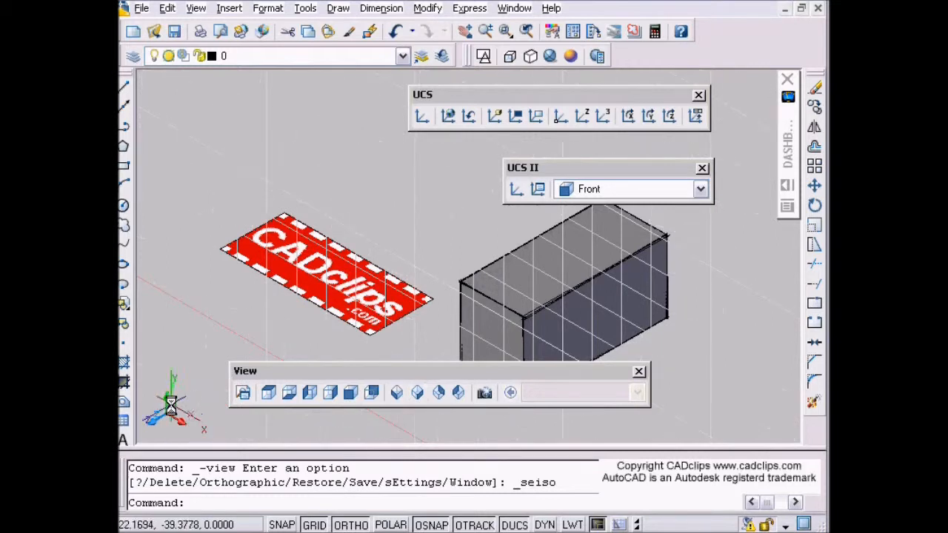
{"action": "scroll", "coordinate": [395, 265], "scroll_direction": "down", "scroll_amount": 2}
{"action": "middle_click_drag", "start_coordinate": [435, 274], "coordinate": [358, 262]}
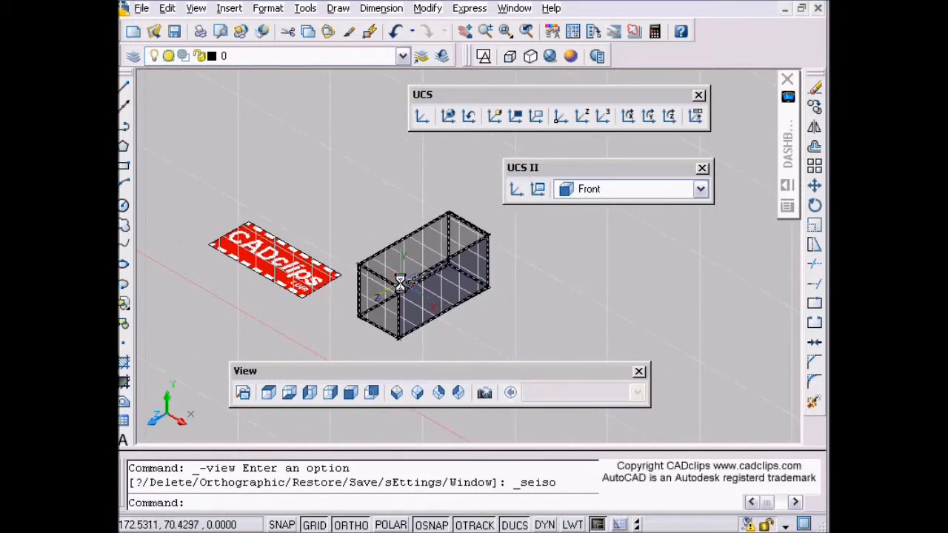
{"action": "key", "text": "F7"}
{"action": "key", "text": "F7"}
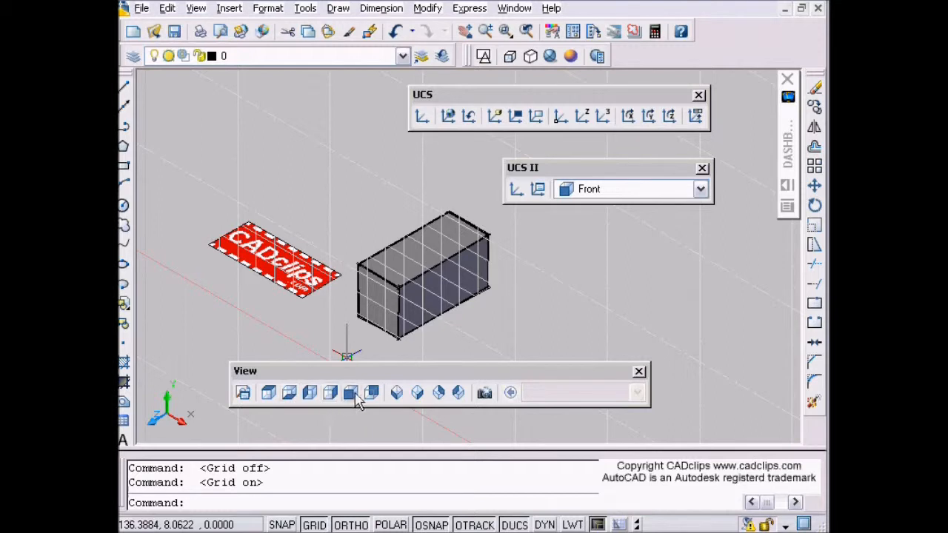
- Cycle the model through the northwest, northeast and southeast isometric views, ending in the southwest isometric view
{"action": "left_click", "coordinate": [459, 394]}
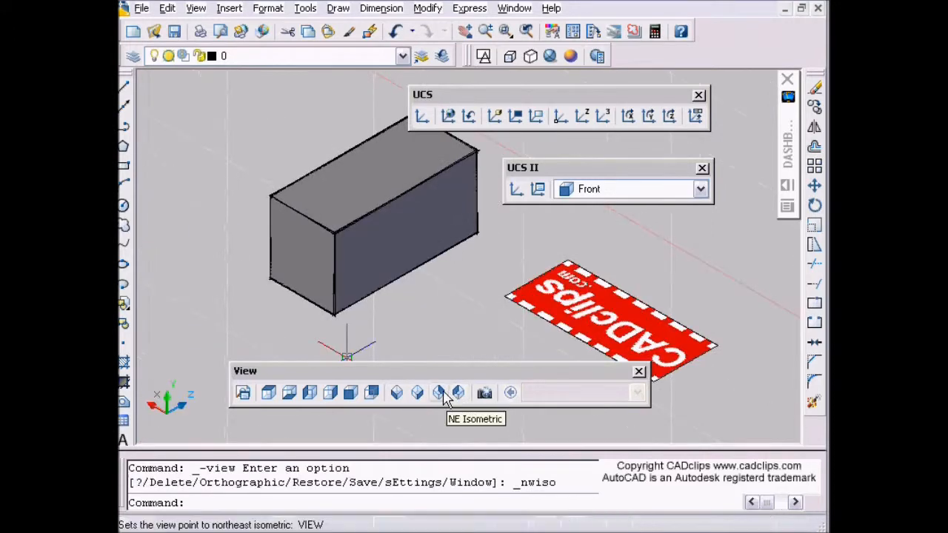
{"action": "left_click", "coordinate": [440, 394]}
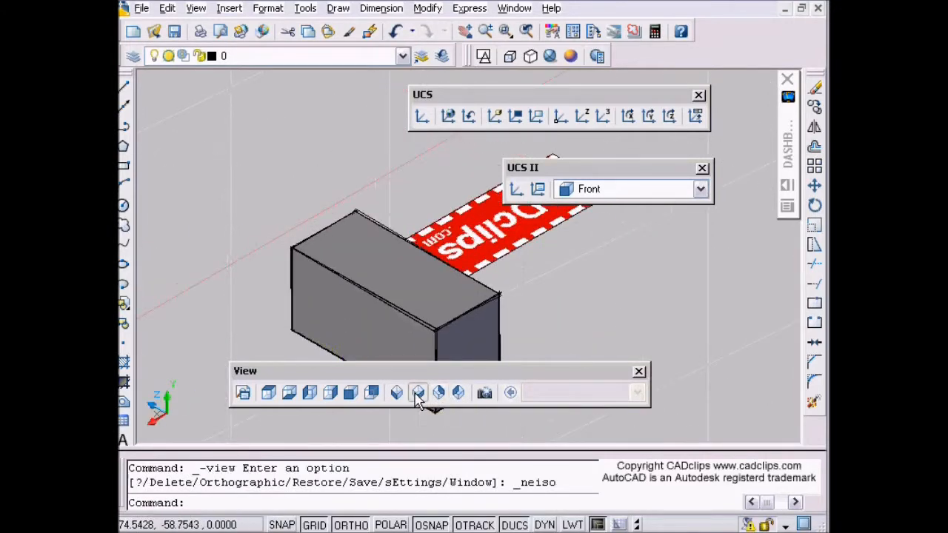
{"action": "left_click", "coordinate": [415, 394]}
{"action": "left_click", "coordinate": [396, 393]}
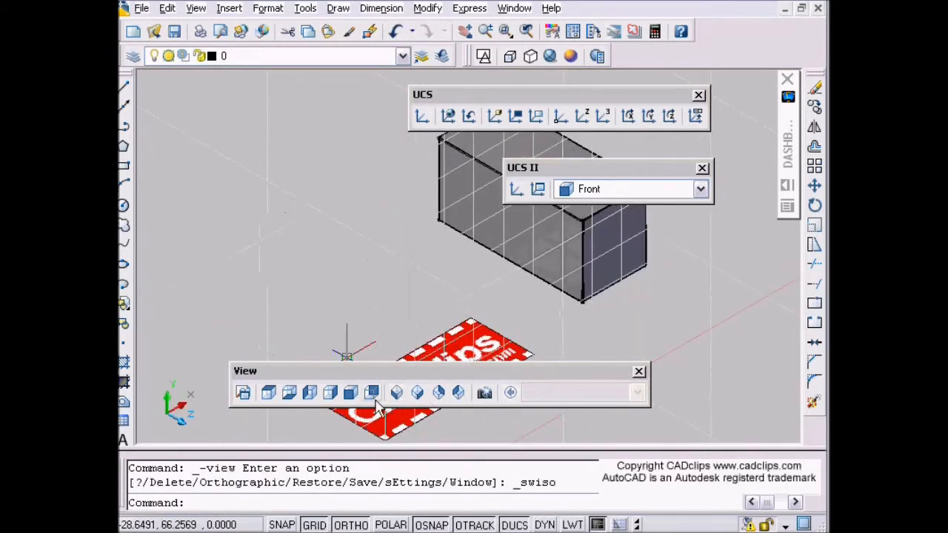
{"action": "left_click", "coordinate": [330, 393]}
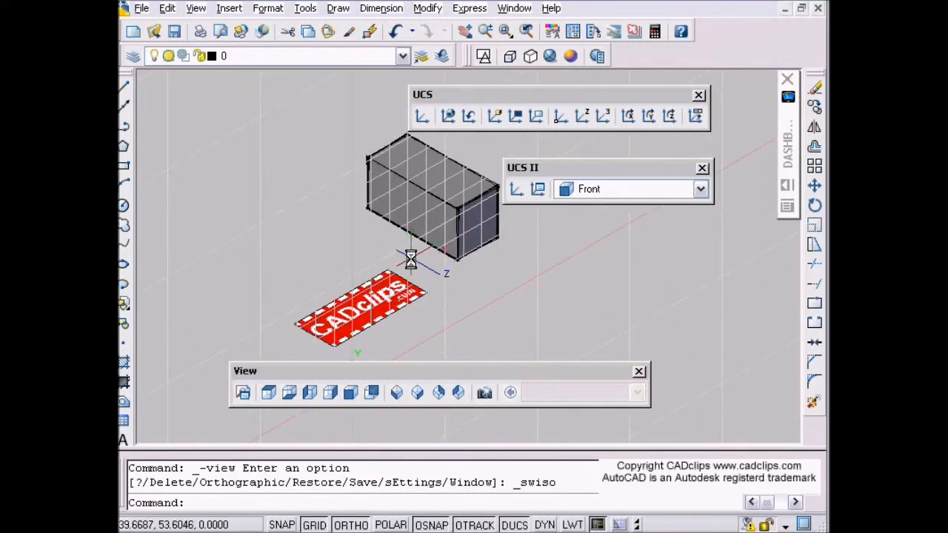
- Set the UCS to World, restore the previous UCS, and return to World
{"action": "left_click", "coordinate": [448, 119]}
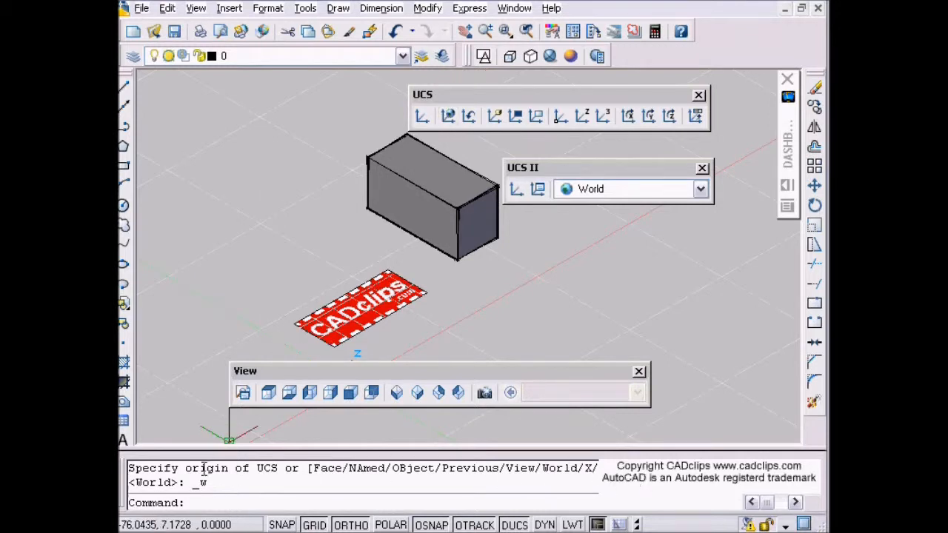
{"action": "left_click", "coordinate": [469, 119]}
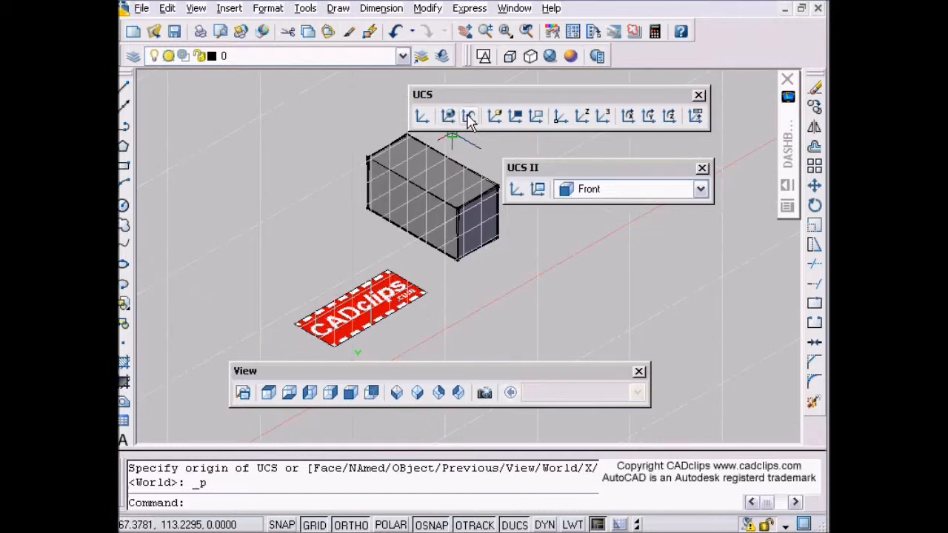
{"action": "left_click", "coordinate": [449, 117]}
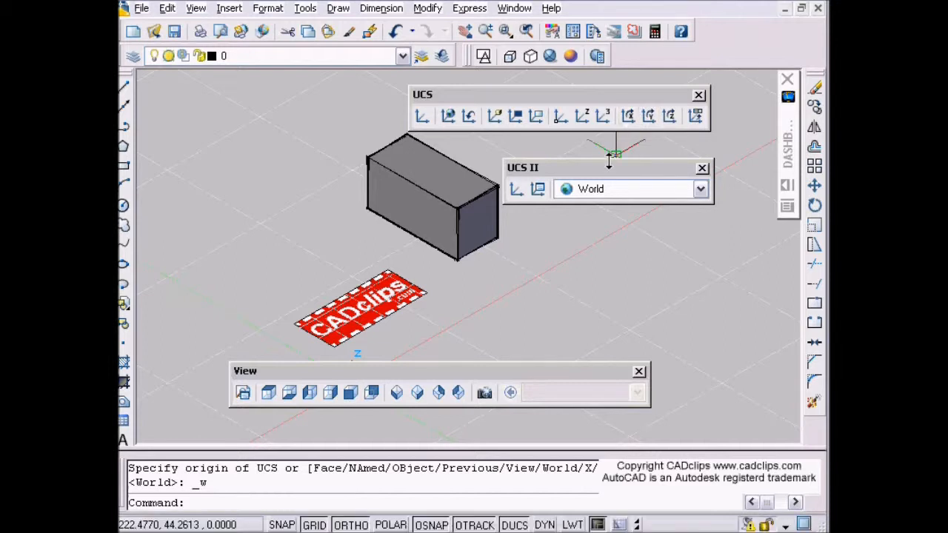
- Try the Front, Left and Right preset UCS orientations in turn, and restore the World UCS
{"action": "left_click", "coordinate": [700, 189]}
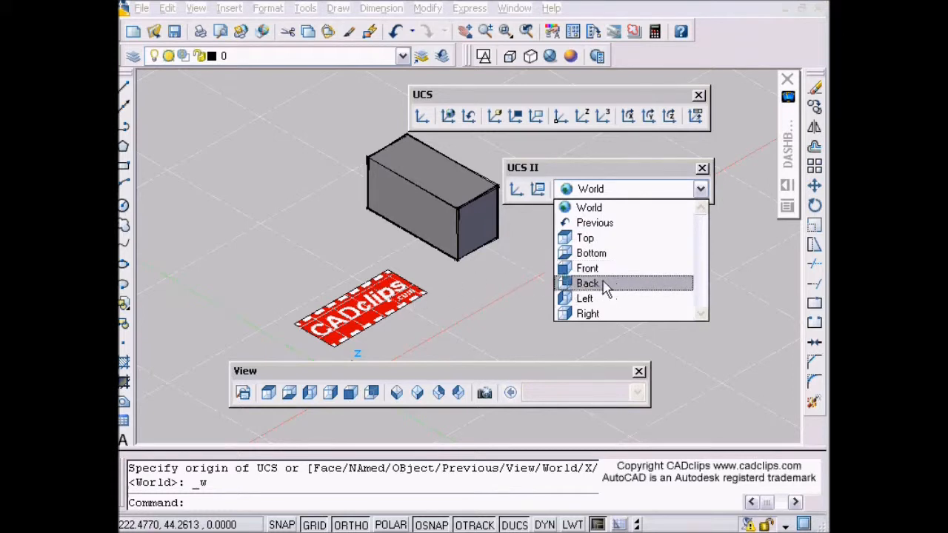
{"action": "left_click", "coordinate": [604, 271]}
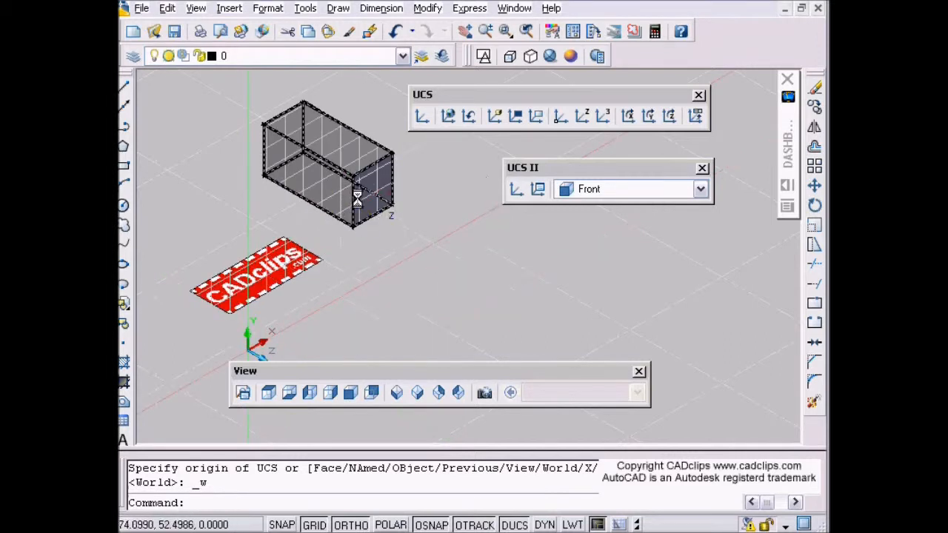
{"action": "left_click", "coordinate": [702, 190]}
{"action": "left_click", "coordinate": [586, 299]}
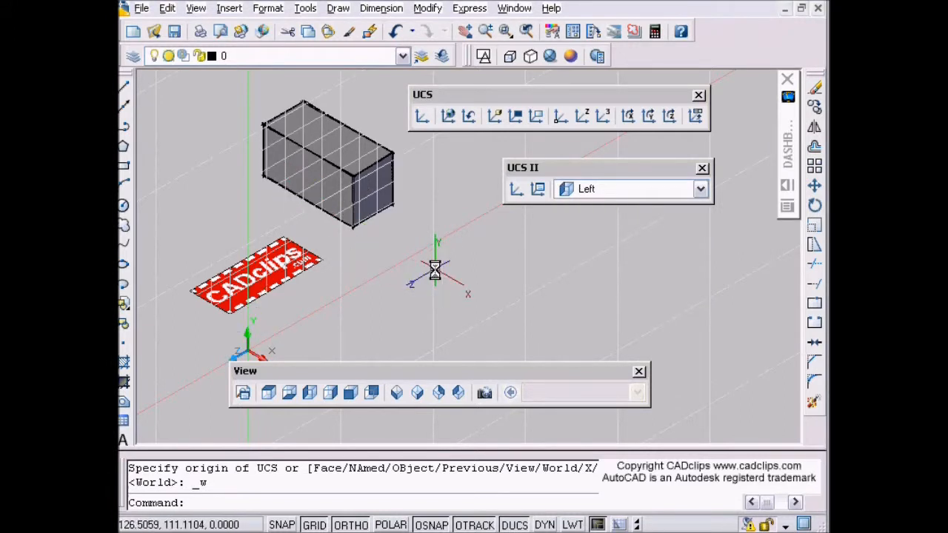
{"action": "left_click", "coordinate": [700, 189]}
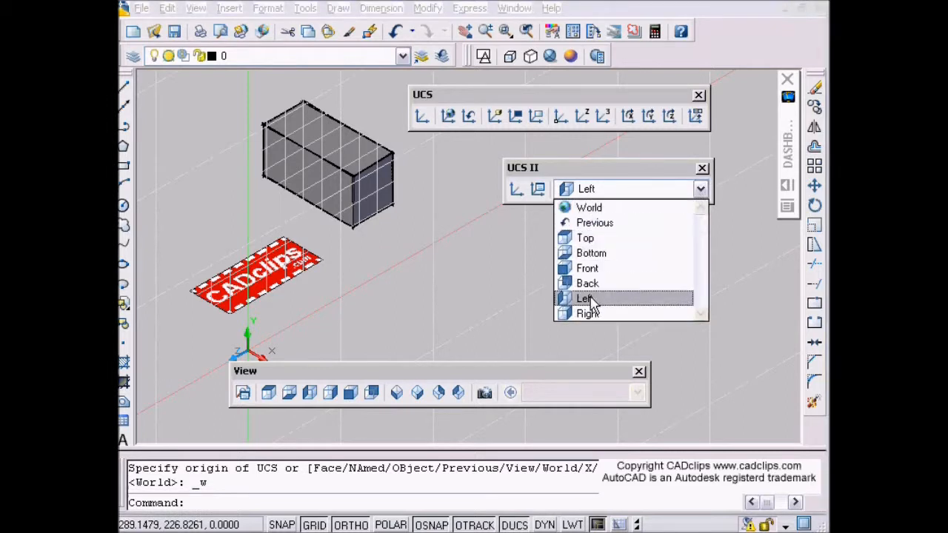
{"action": "left_click", "coordinate": [596, 314]}
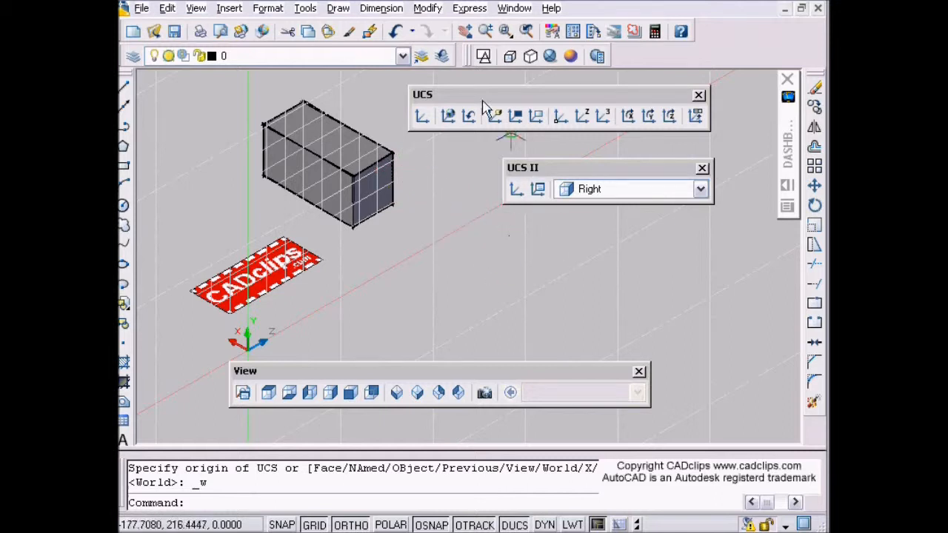
{"action": "left_click", "coordinate": [447, 116]}
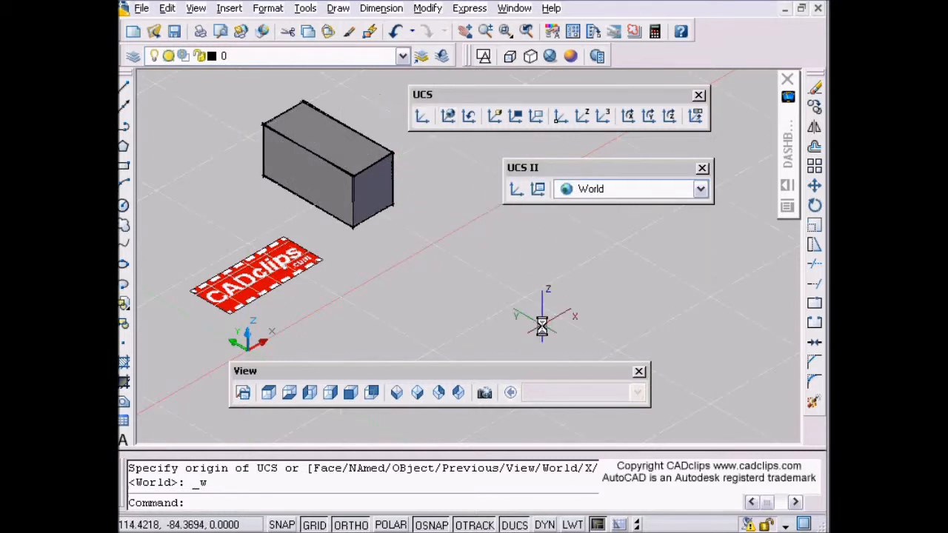
- Set the UCS to Left and draw an upright circle of about 26.8 radius in front of the box
{"action": "left_click_drag", "start_coordinate": [655, 204], "coordinate": [661, 209]}
{"action": "left_click", "coordinate": [696, 189]}
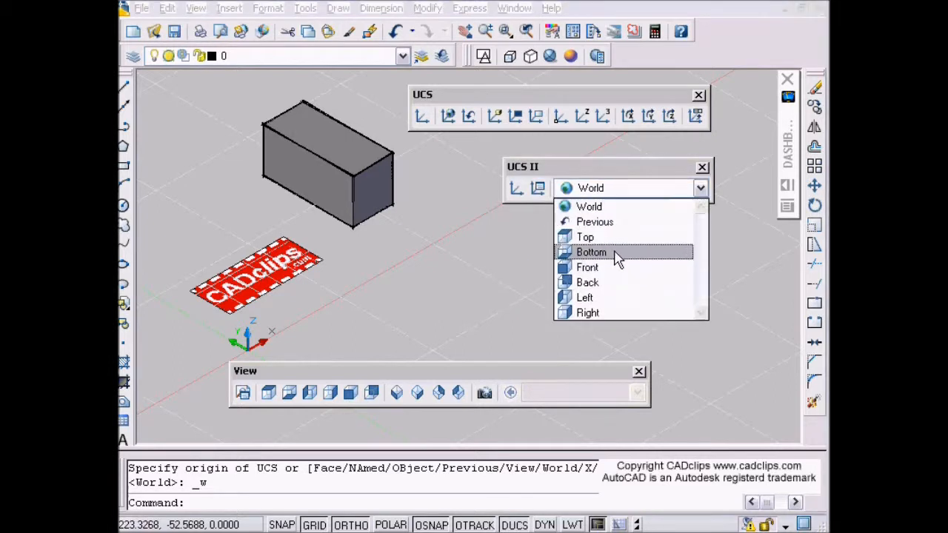
{"action": "left_click", "coordinate": [589, 297]}
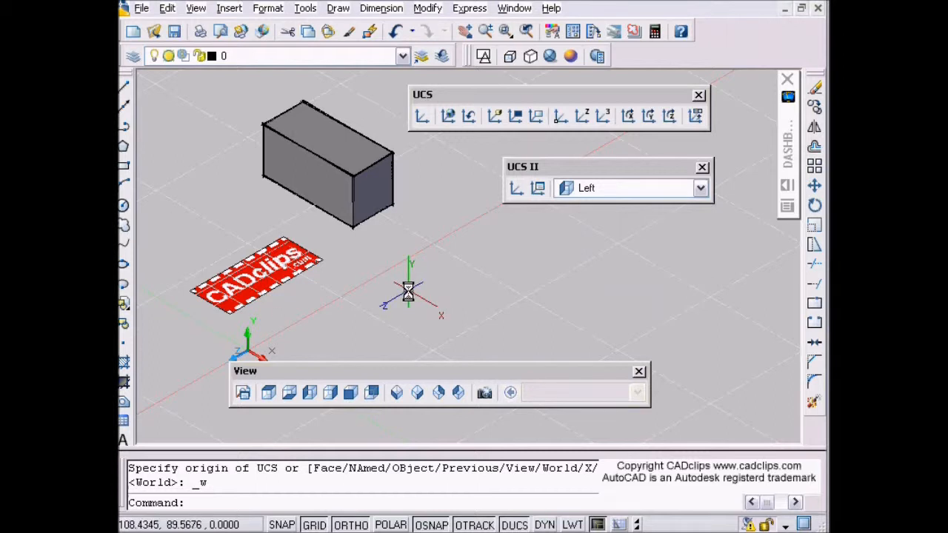
{"action": "left_click", "coordinate": [124, 207]}
{"action": "left_click", "coordinate": [420, 278]}
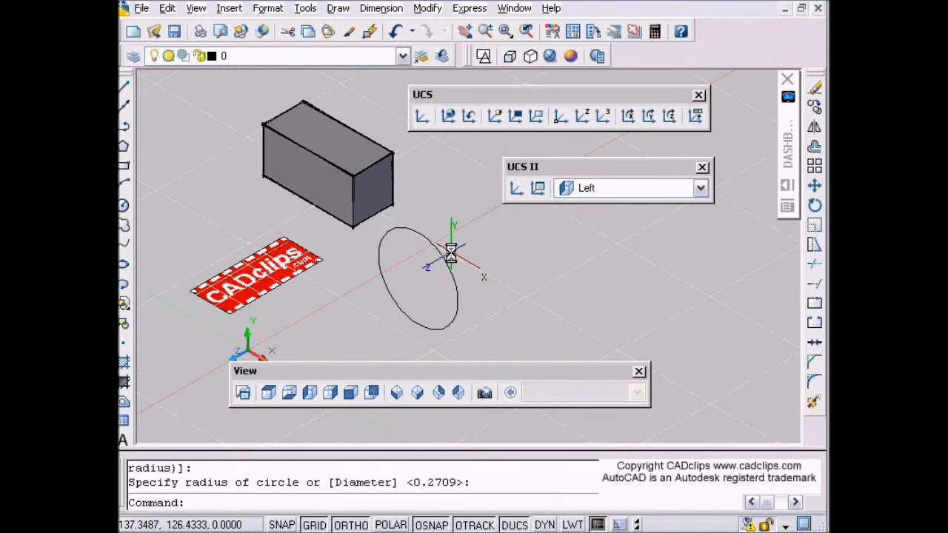
- Restore the World UCS and draw a circle lying flat on the ground plane beside the upright circle
{"action": "left_click", "coordinate": [447, 117]}
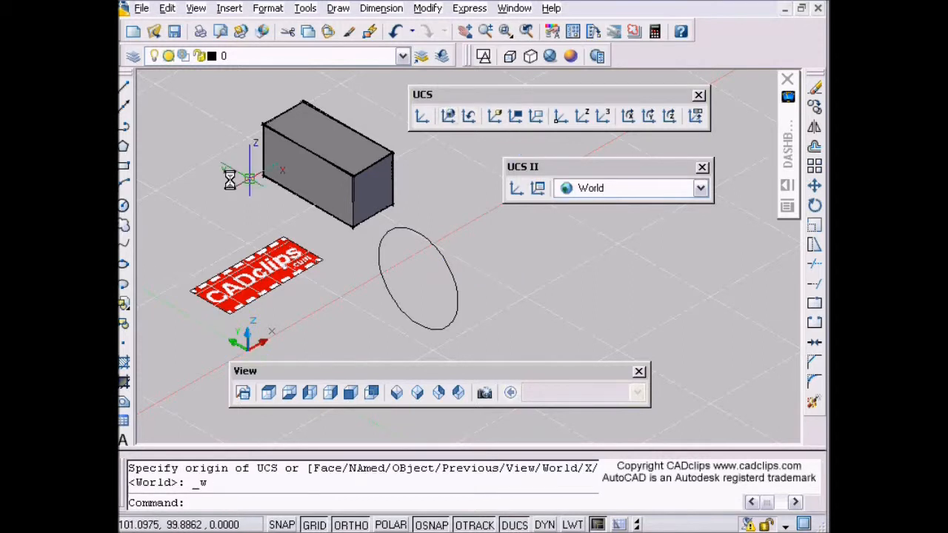
{"action": "left_click", "coordinate": [123, 206]}
{"action": "left_click", "coordinate": [503, 282]}
{"action": "left_click", "coordinate": [540, 271]}
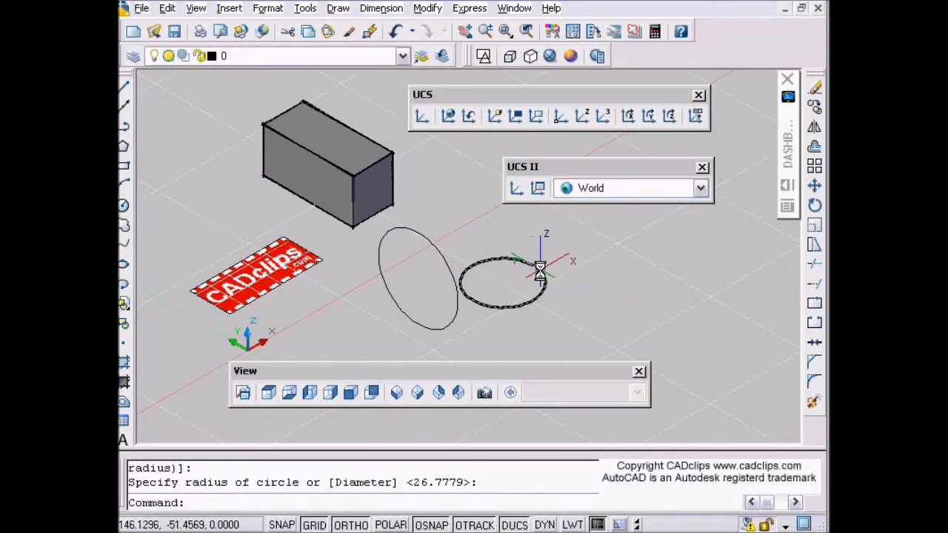
- Set the UCS to Front and draw an upright circle of about 25.9 radius beside the flat circle
{"action": "left_click", "coordinate": [622, 190]}
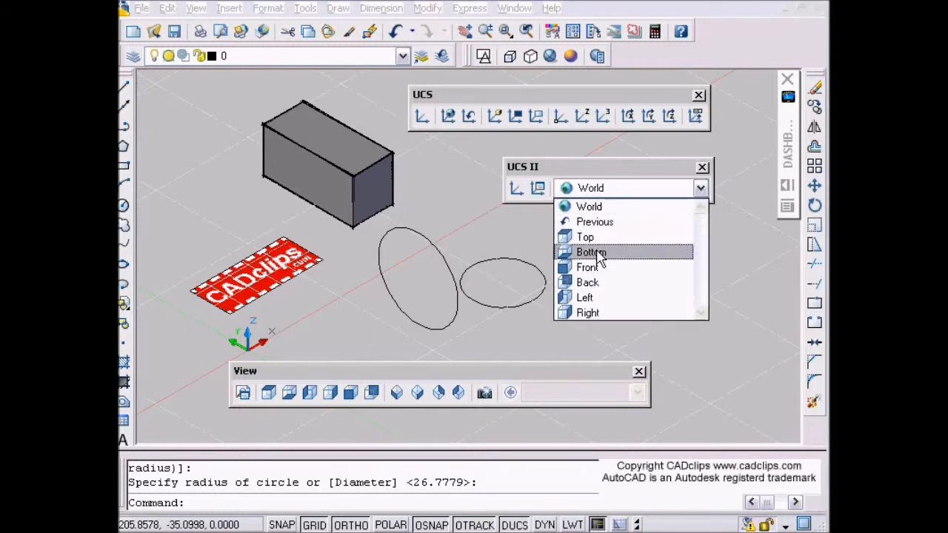
{"action": "left_click", "coordinate": [589, 267]}
{"action": "left_click", "coordinate": [123, 206]}
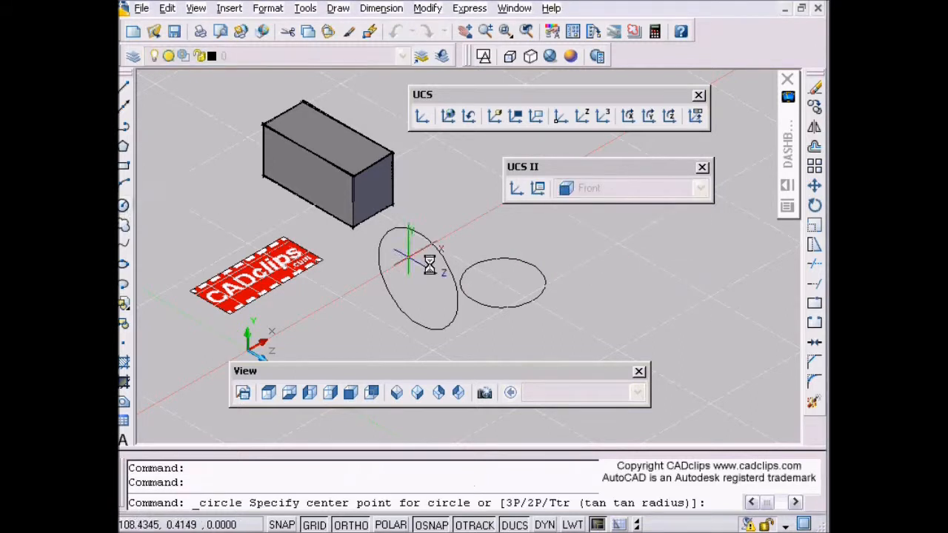
{"action": "left_click", "coordinate": [577, 306]}
{"action": "left_click", "coordinate": [611, 263]}
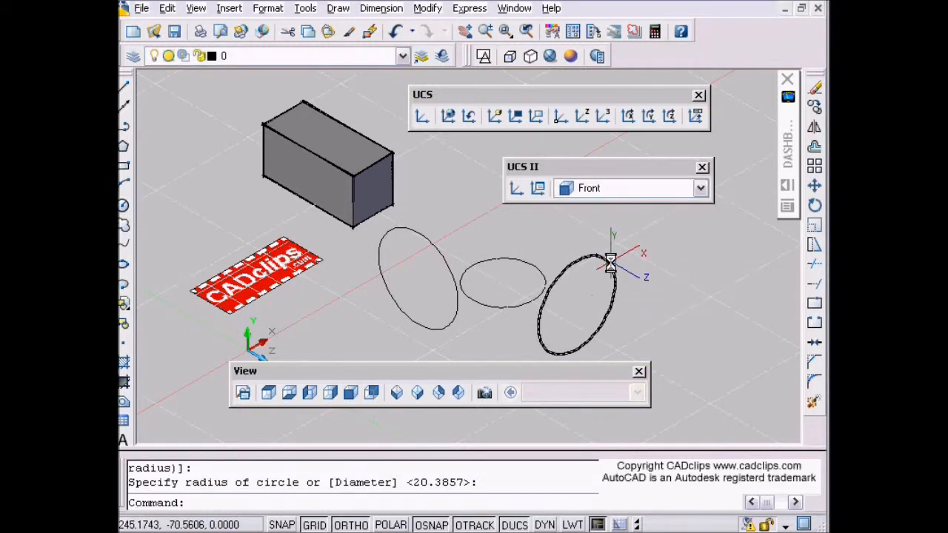
- Draw another upright circle of about 40.1 radius centred on the box's nearest bottom corner
{"action": "key", "text": "Return"}
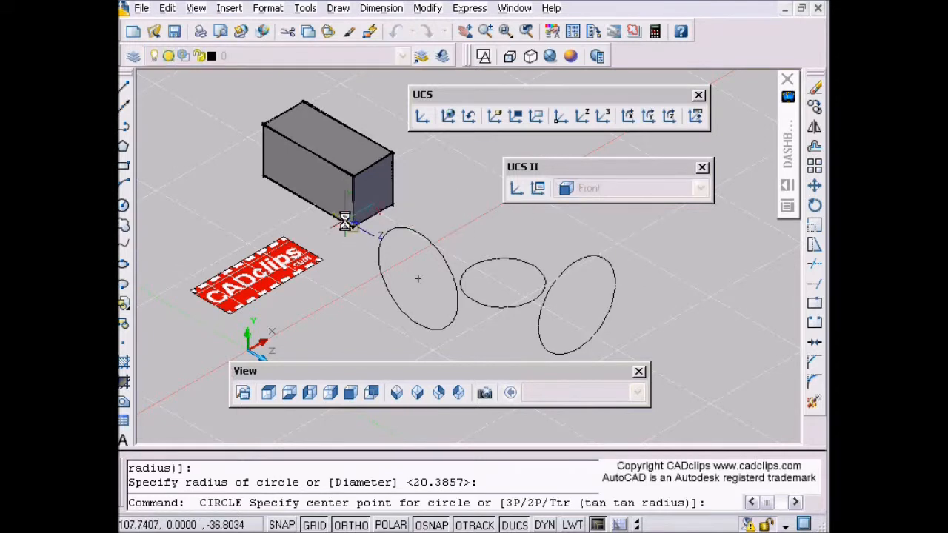
{"action": "left_click", "coordinate": [353, 225]}
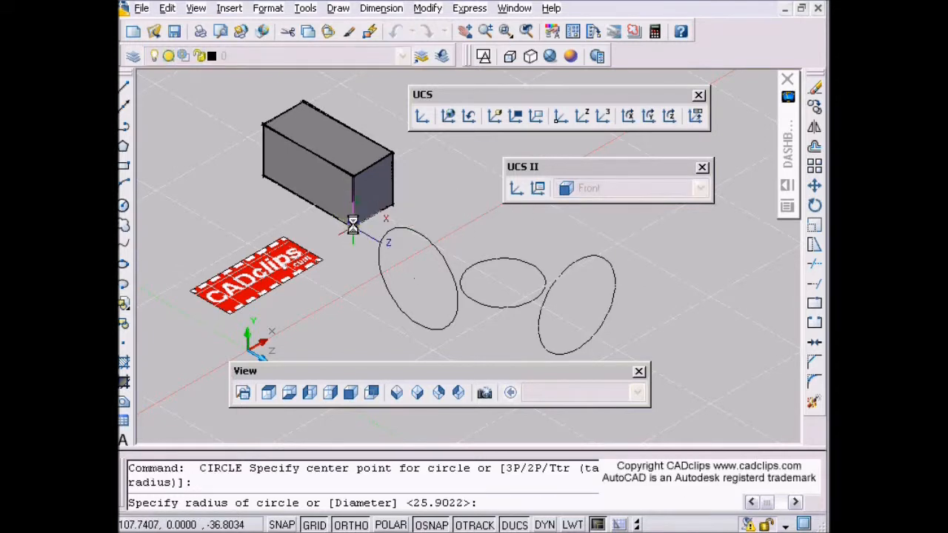
{"action": "left_click", "coordinate": [391, 148]}
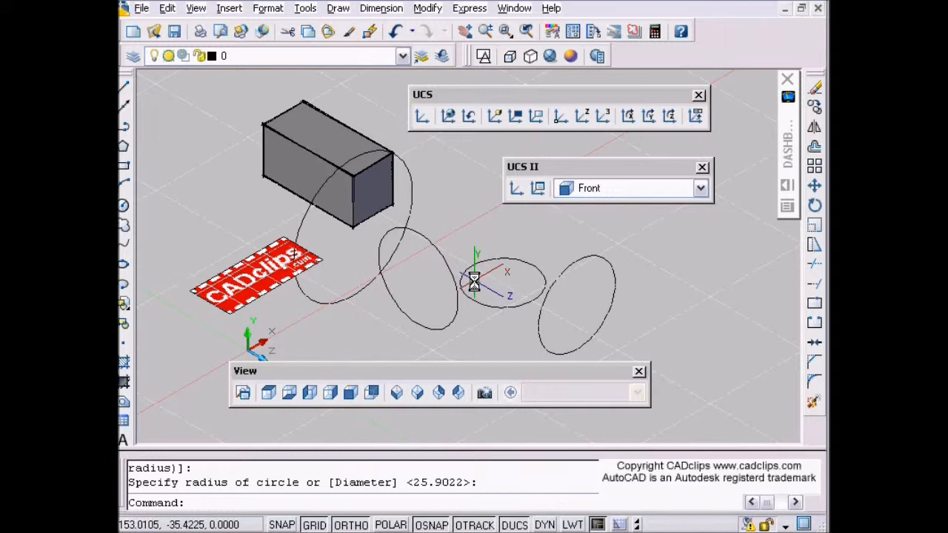
{"action": "key", "text": "Escape"}
- Erase all four circles, leaving only the box and the logo in the drawing
{"action": "middle_click_drag", "start_coordinate": [466, 279], "coordinate": [488, 279]}
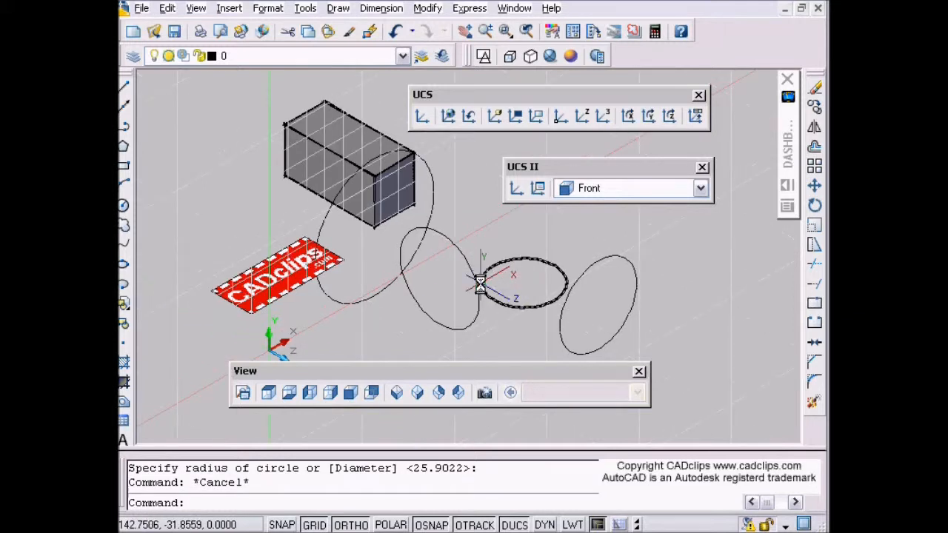
{"action": "key", "text": "Escape"}
{"action": "type", "text": "e"}
{"action": "key", "text": "Return"}
{"action": "left_click", "coordinate": [705, 263]}
{"action": "left_click", "coordinate": [398, 315]}
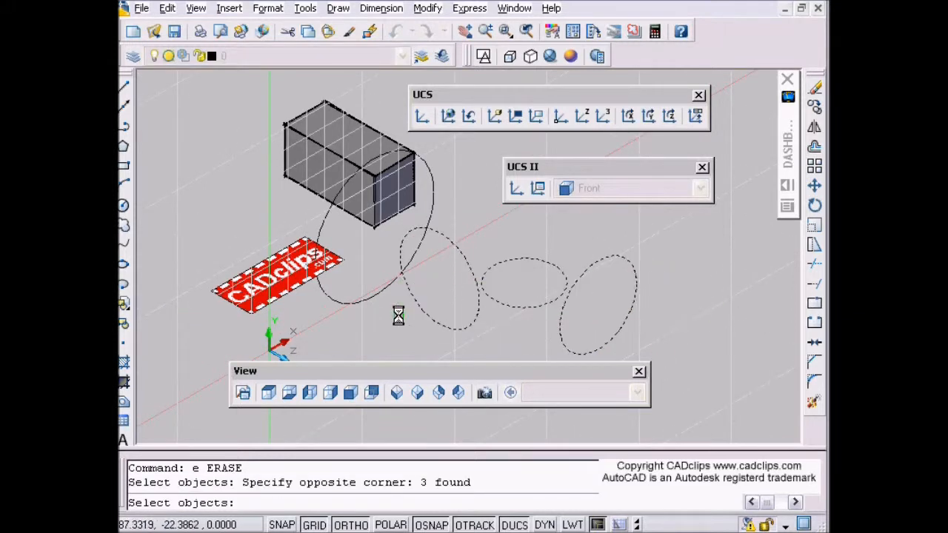
{"action": "key", "text": "Return"}
{"action": "key", "text": "Return"}
{"action": "left_click", "coordinate": [382, 292]}
{"action": "key", "text": "Return"}
{"action": "middle_click_drag", "start_coordinate": [419, 321], "coordinate": [426, 304]}
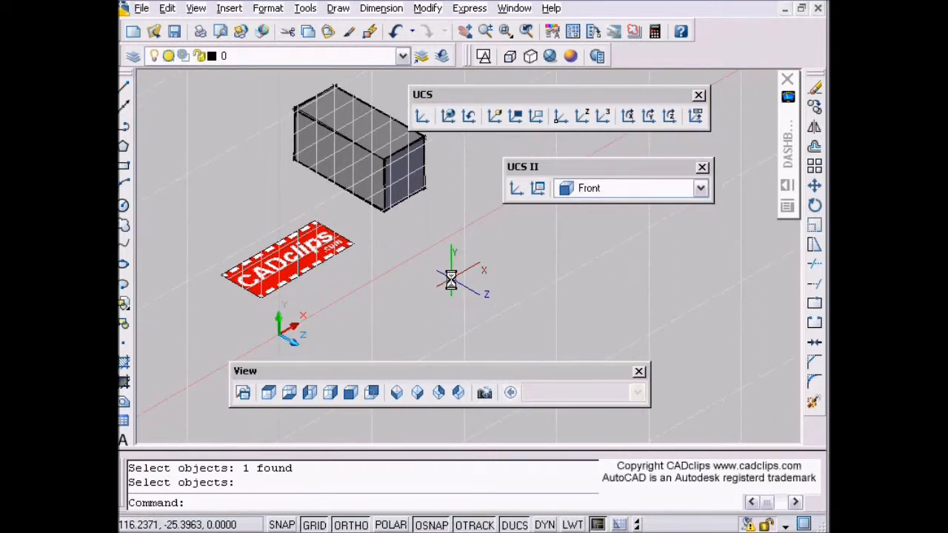
- Rotate the UCS by -45 degrees about its X axis
{"action": "left_click", "coordinate": [629, 118]}
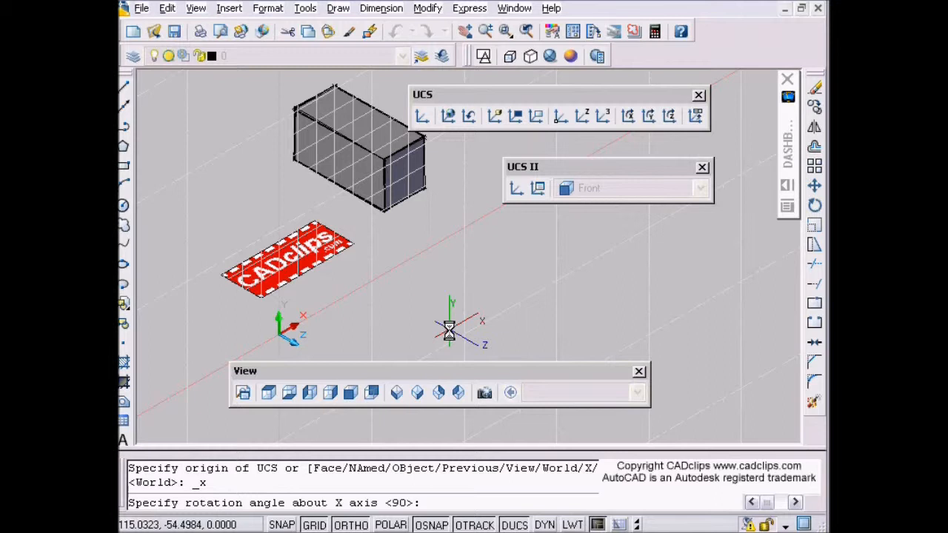
{"action": "key", "text": "Return"}
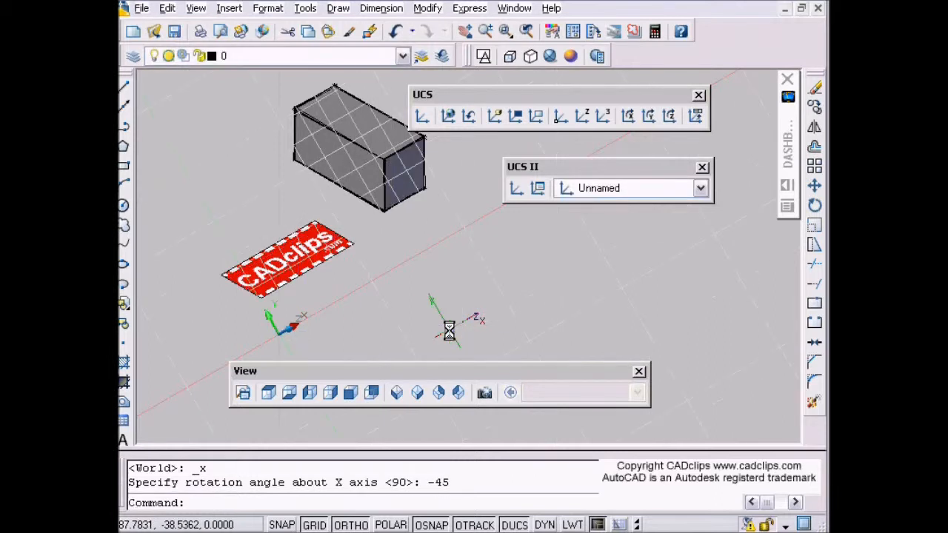
{"action": "scroll", "coordinate": [463, 303], "scroll_direction": "down", "scroll_amount": 3}
{"action": "scroll", "coordinate": [452, 305], "scroll_direction": "up", "scroll_amount": 2}
{"action": "scroll", "coordinate": [455, 307], "scroll_direction": "down", "scroll_amount": 3}
{"action": "middle_click_drag", "start_coordinate": [468, 306], "coordinate": [506, 308], "text": "shift"}
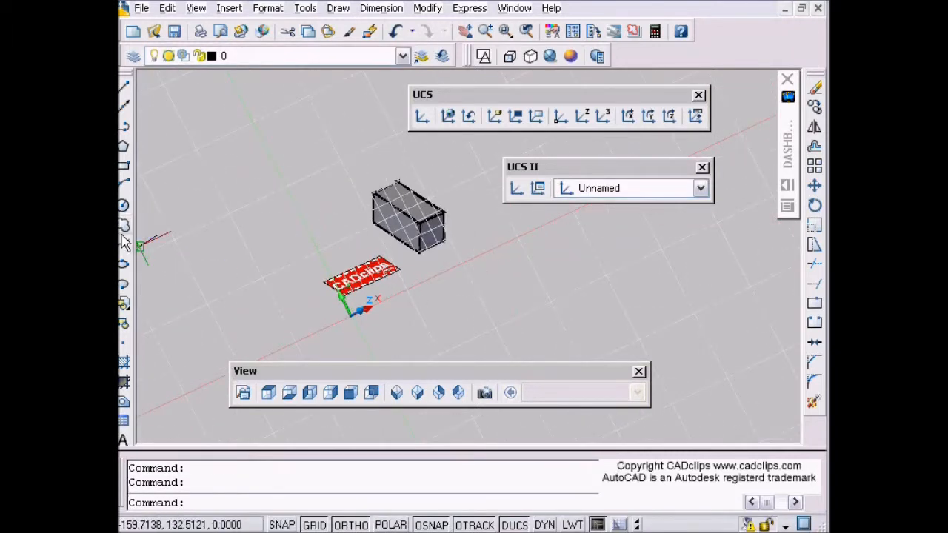
- Draw a circle on the tilted UCS plane in front of the box and inspect its orientation
{"action": "left_click", "coordinate": [124, 206]}
{"action": "left_click", "coordinate": [465, 315]}
{"action": "left_click", "coordinate": [495, 307]}
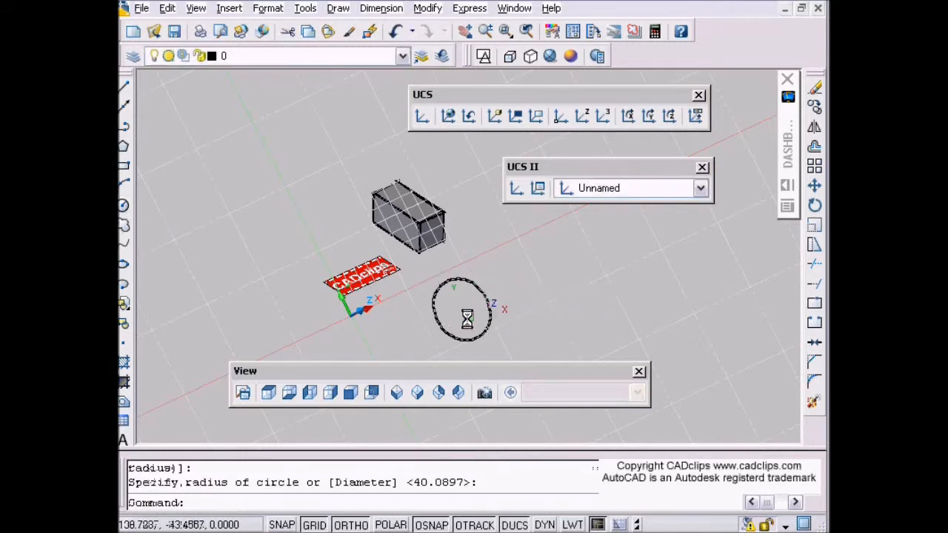
{"action": "scroll", "coordinate": [524, 318], "scroll_direction": "down", "scroll_amount": 1}
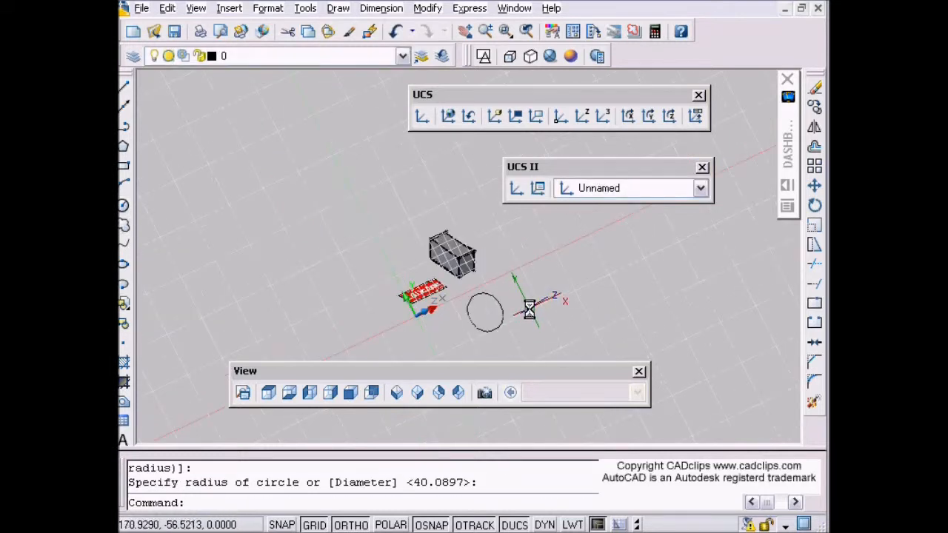
{"action": "middle_click_drag", "start_coordinate": [518, 311], "coordinate": [497, 280], "text": "shift"}
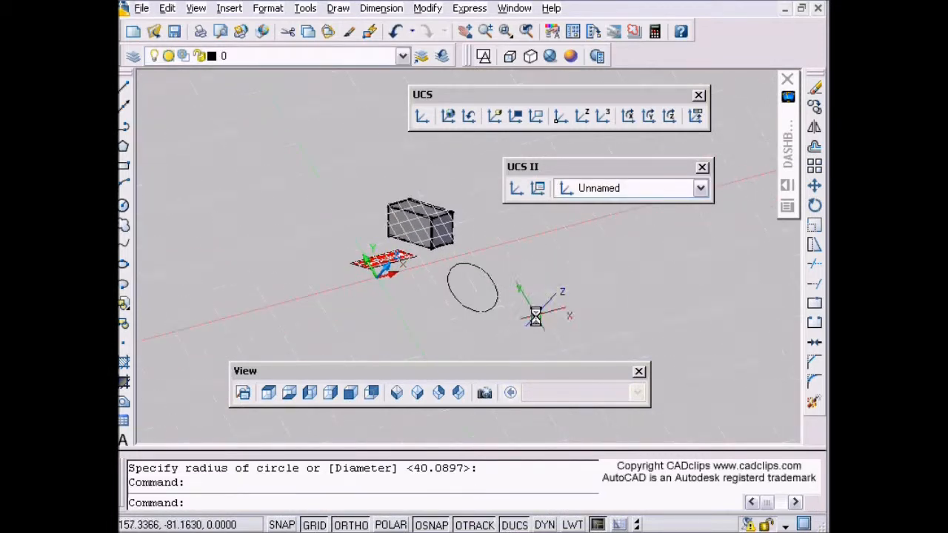
- Save the current tilted UCS under the name 45 and review it in the list of named UCSs
{"action": "key", "text": "Return"}
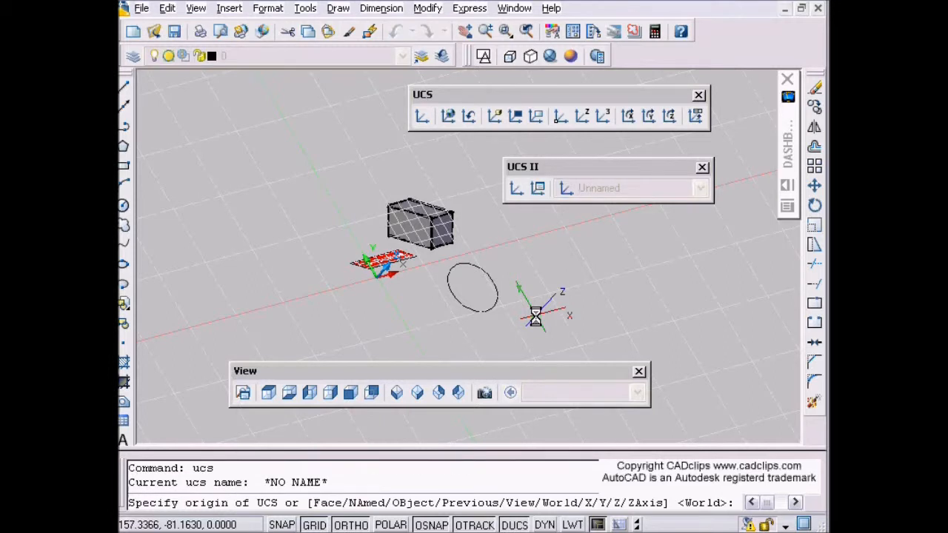
{"action": "type", "text": "s"}
{"action": "key", "text": "Return"}
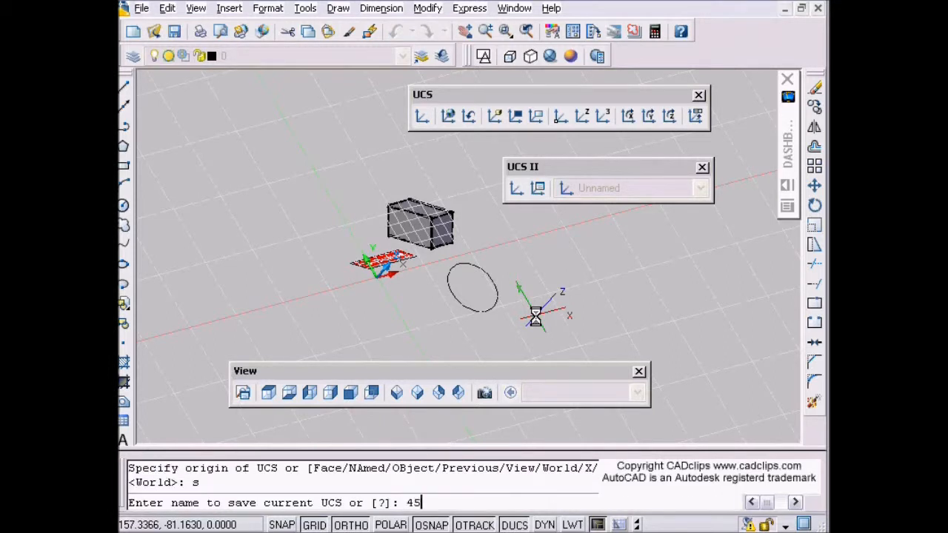
{"action": "type", "text": "45"}
{"action": "key", "text": "Return"}
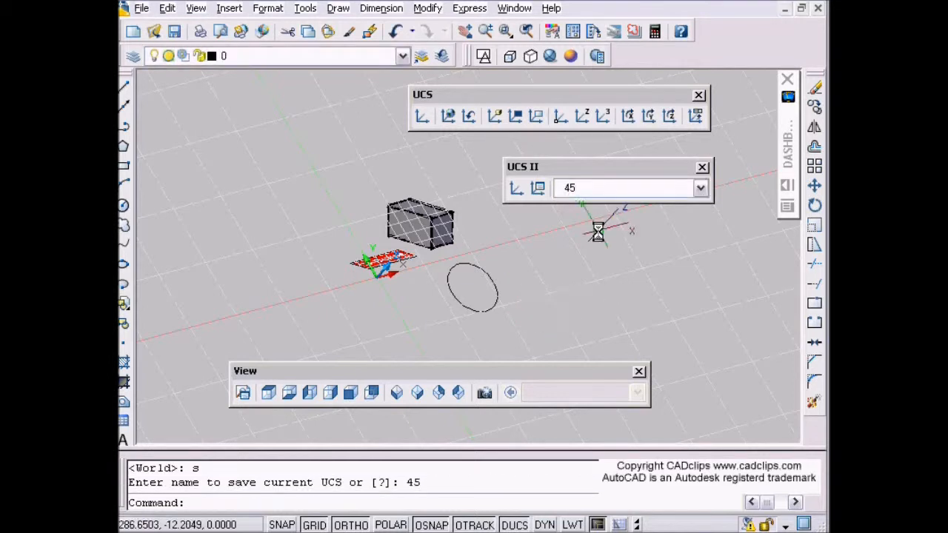
{"action": "left_click", "coordinate": [538, 190]}
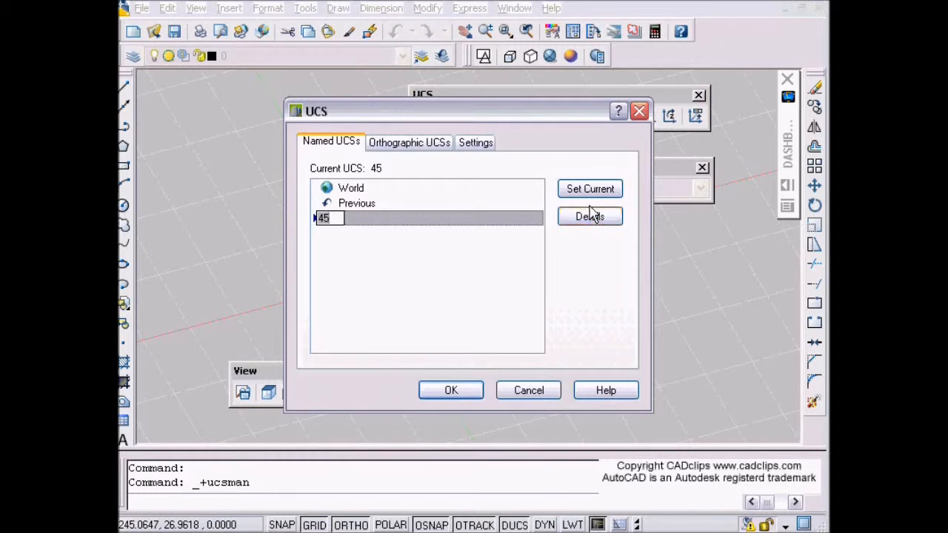
{"action": "left_click", "coordinate": [451, 390]}
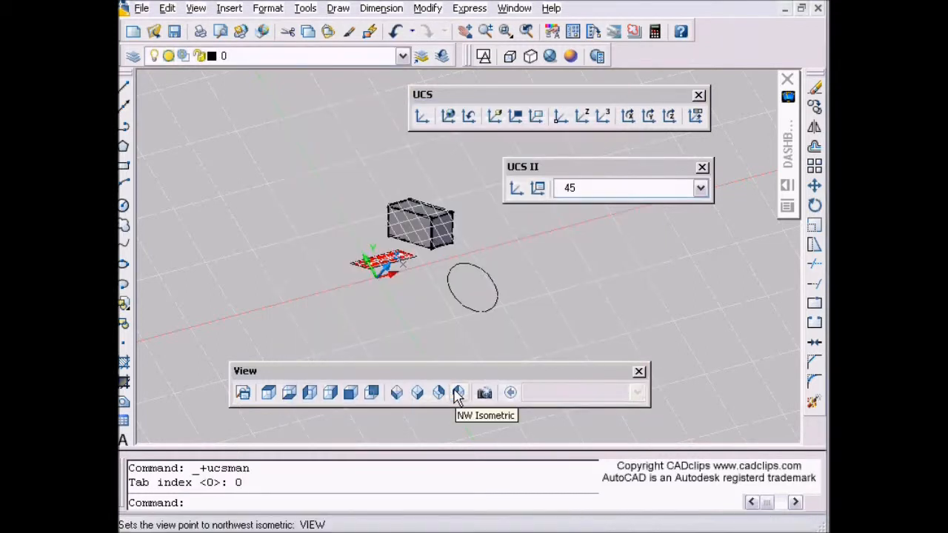
- Try the Top, Bottom and Back preset UCS orientations in turn
{"action": "left_click", "coordinate": [701, 188]}
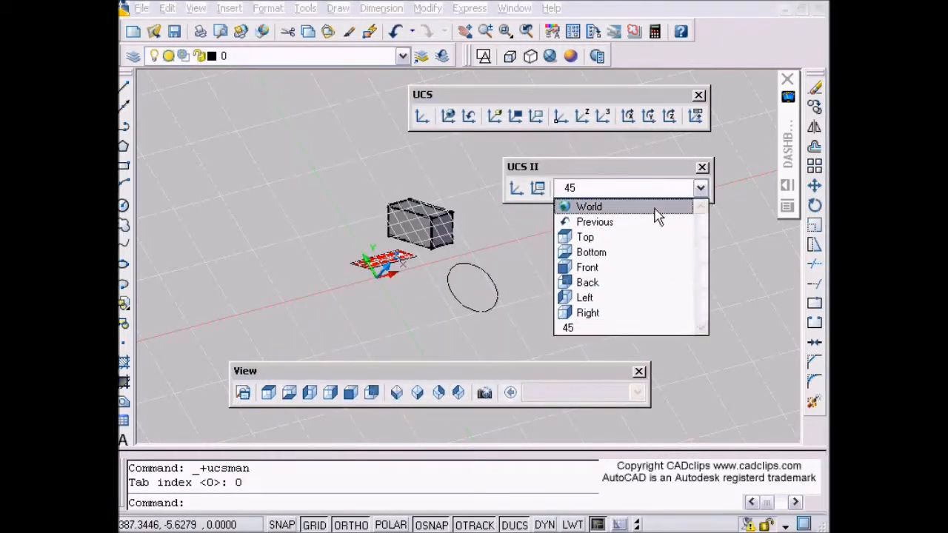
{"action": "left_click", "coordinate": [587, 237]}
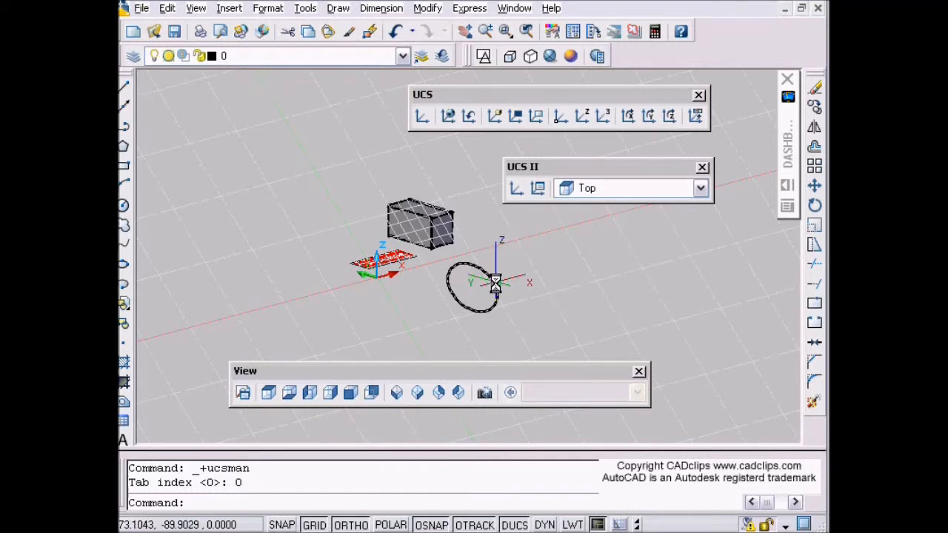
{"action": "left_click", "coordinate": [701, 188]}
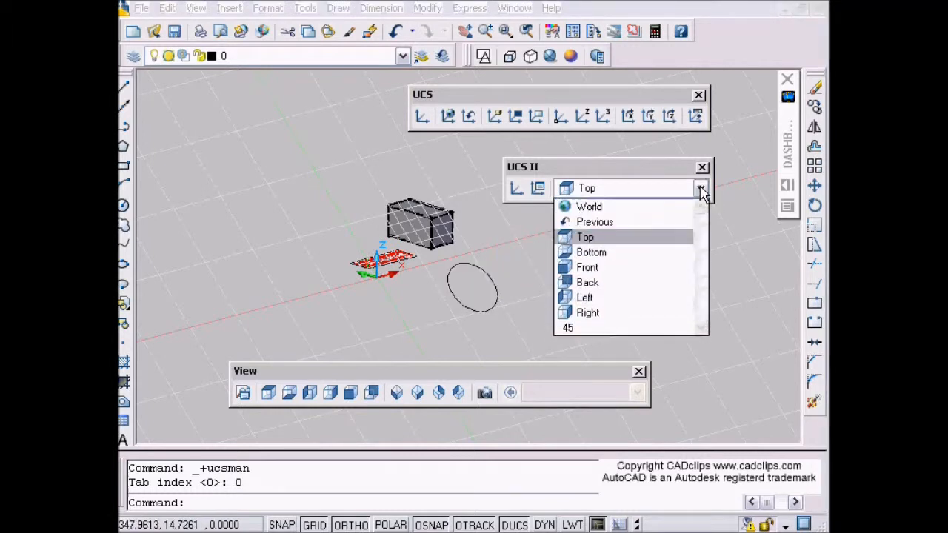
{"action": "left_click", "coordinate": [592, 253]}
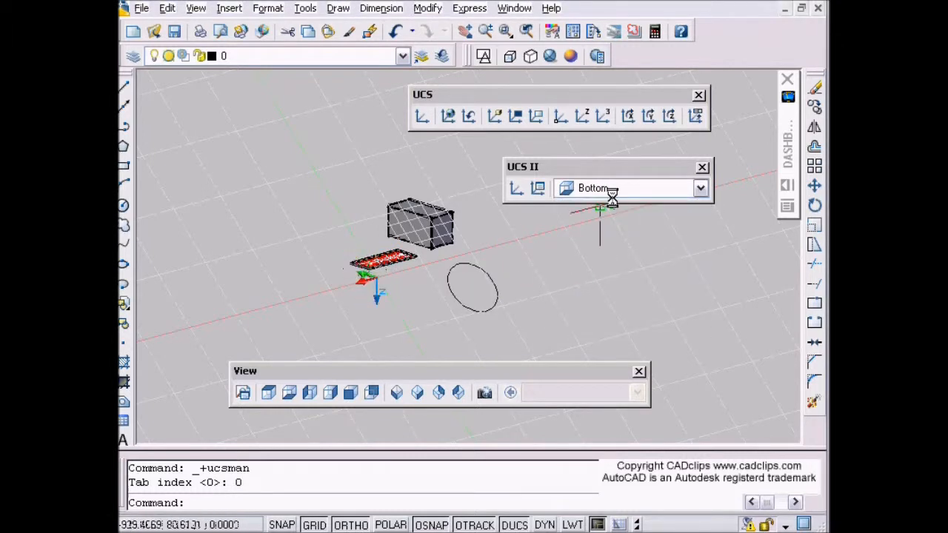
{"action": "left_click", "coordinate": [701, 189]}
{"action": "left_click", "coordinate": [586, 280]}
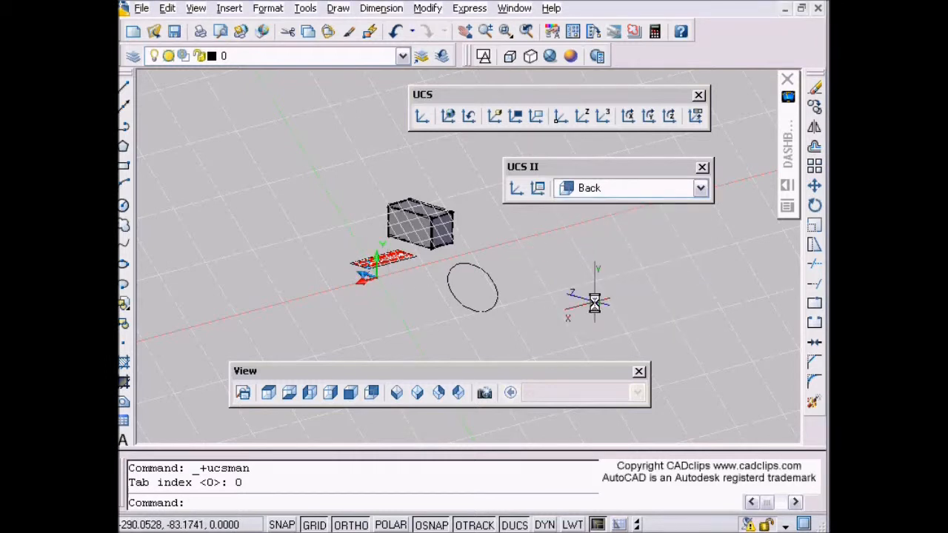
- Turn the grid off and on again to refresh it, and restore the World UCS
{"action": "key", "text": "Escape"}
{"action": "key", "text": "Escape"}
{"action": "key", "text": "Return"}
{"action": "key", "text": "Escape"}
{"action": "key", "text": "F7"}
{"action": "key", "text": "F7"}
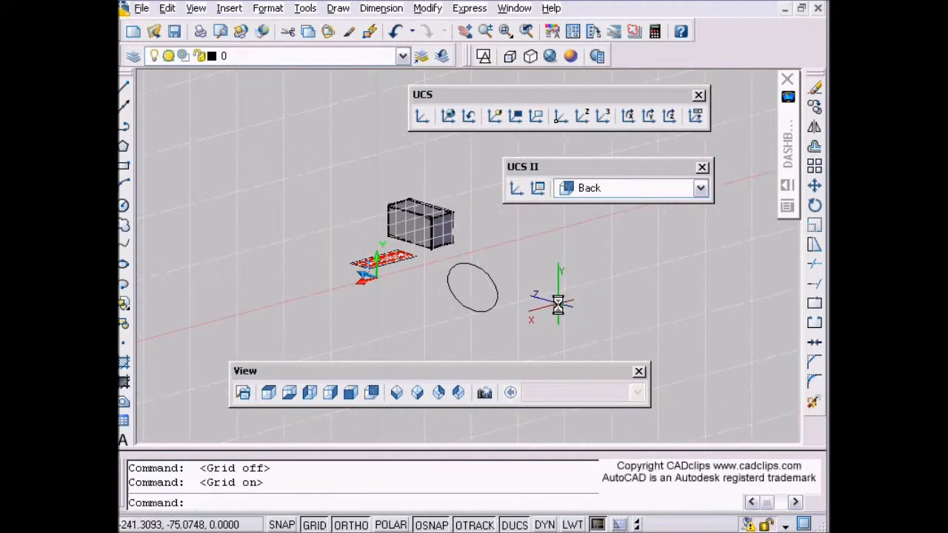
{"action": "left_click", "coordinate": [449, 117]}
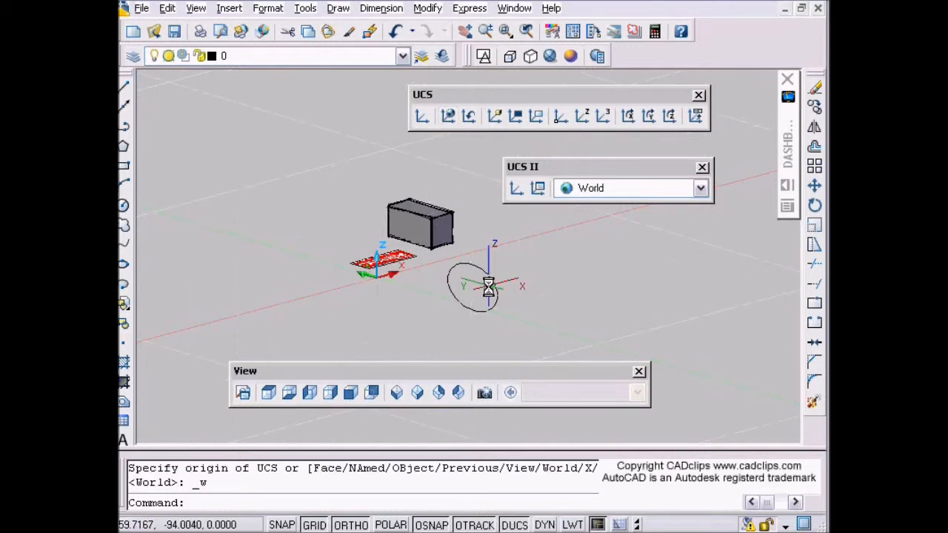
- Restore the saved UCS 45 and draw a rectangle on its tilted plane beside the circle
{"action": "middle_click_drag", "start_coordinate": [480, 302], "coordinate": [519, 313], "text": "shift"}
{"action": "left_click", "coordinate": [700, 188]}
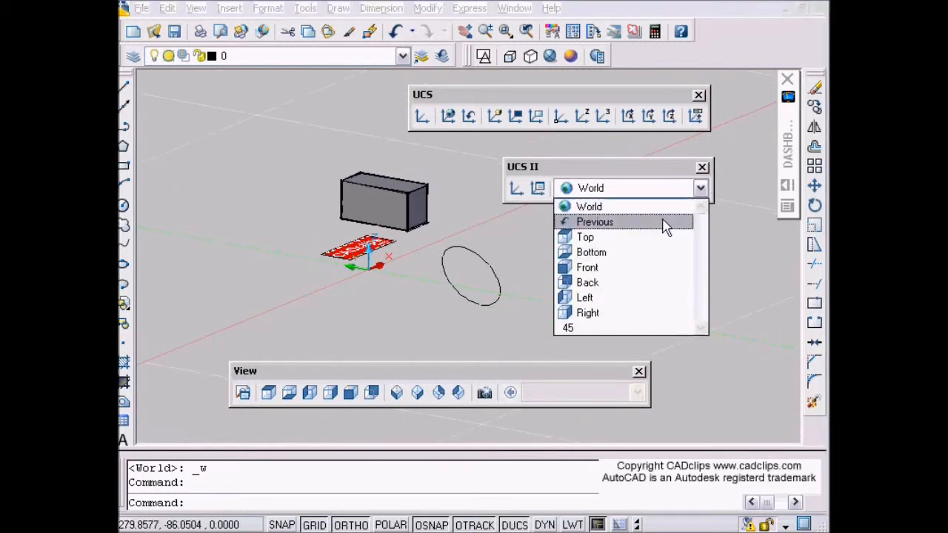
{"action": "left_click", "coordinate": [593, 329]}
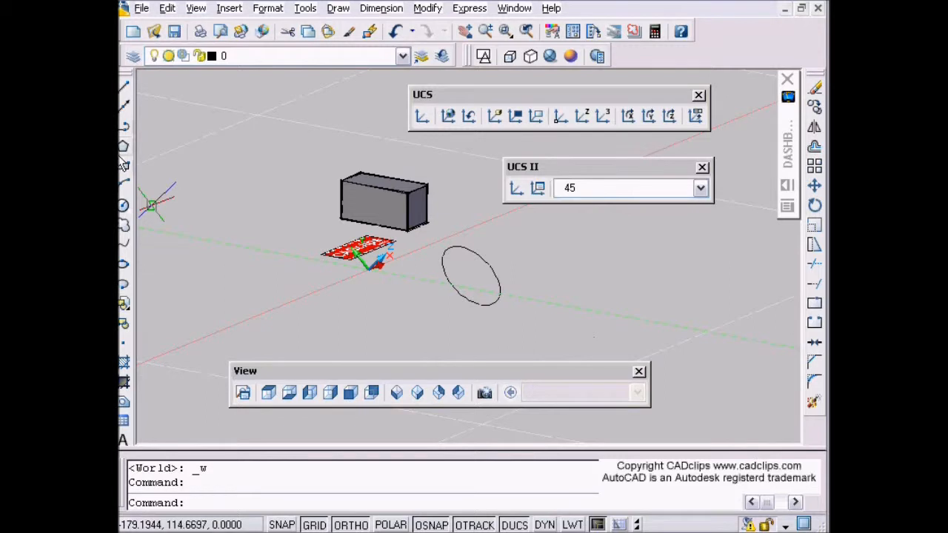
{"action": "left_click", "coordinate": [123, 166]}
{"action": "left_click", "coordinate": [524, 300]}
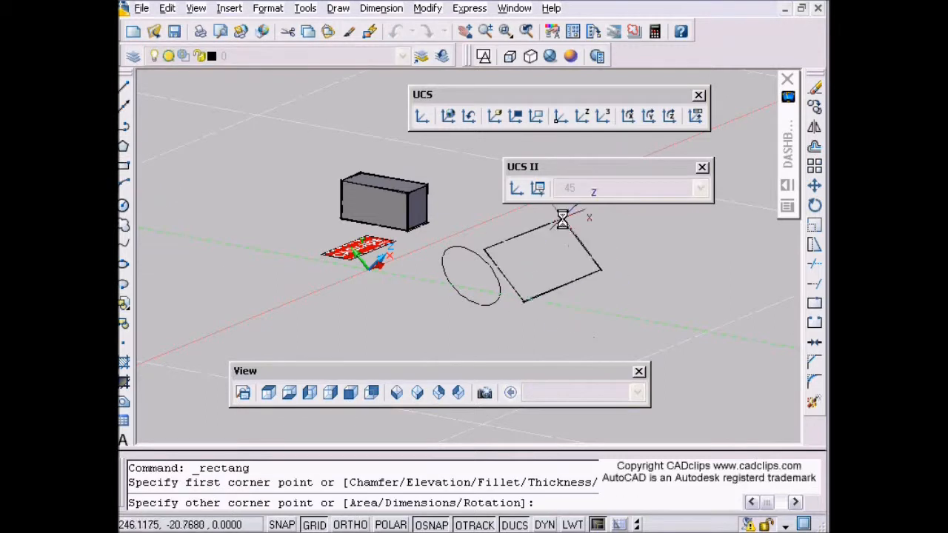
{"action": "left_click", "coordinate": [562, 219]}
{"action": "mouse_move", "coordinate": [598, 306]}
{"action": "middle_mouse_down", "text": "shift"}
{"action": "mouse_move", "coordinate": [645, 295]}
{"action": "mouse_move", "coordinate": [589, 304]}
{"action": "middle_mouse_up", "text": "shift"}
{"action": "middle_click_drag", "start_coordinate": [491, 246], "coordinate": [517, 264]}
{"action": "scroll", "coordinate": [422, 252], "scroll_direction": "up", "scroll_amount": 3}
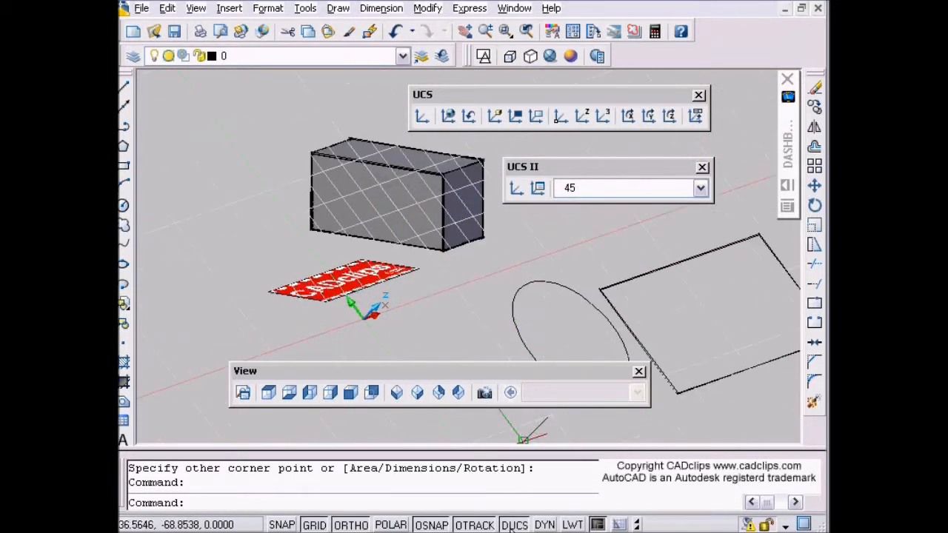
{"action": "scroll", "coordinate": [465, 267], "scroll_direction": "down", "scroll_amount": 2}
{"action": "middle_click_drag", "start_coordinate": [481, 276], "coordinate": [415, 289]}
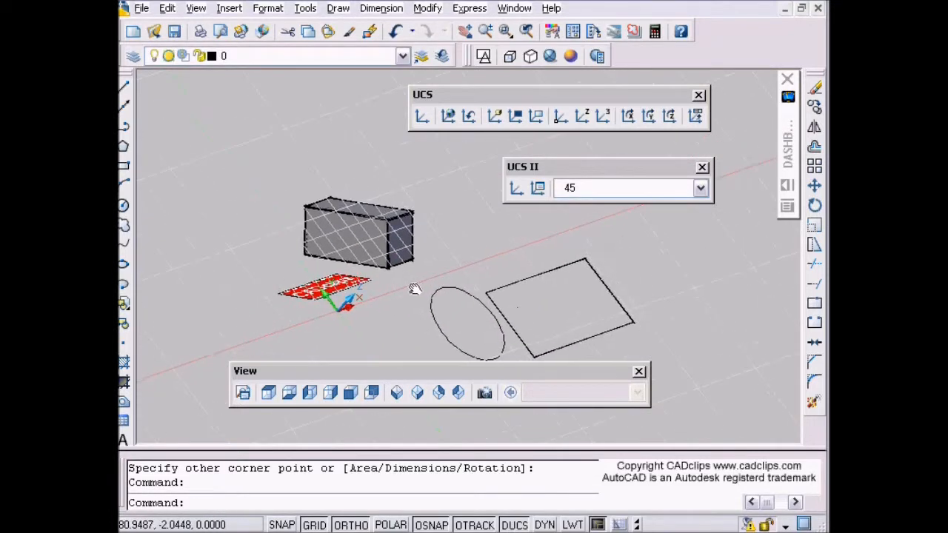
- Review the named UCSs, the orthographic UCSs and the UCS icon settings in the UCS manager without changing anything
{"action": "left_click", "coordinate": [538, 189]}
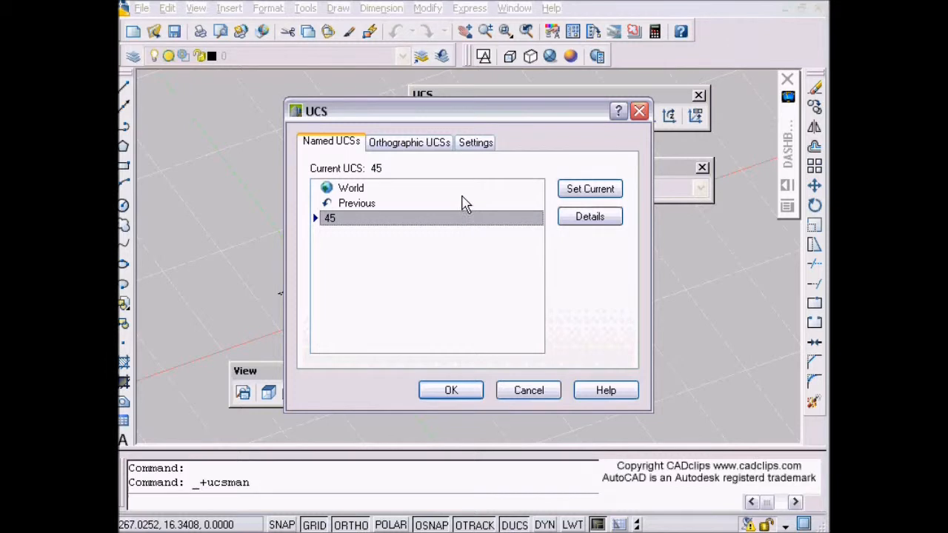
{"action": "left_click", "coordinate": [437, 142]}
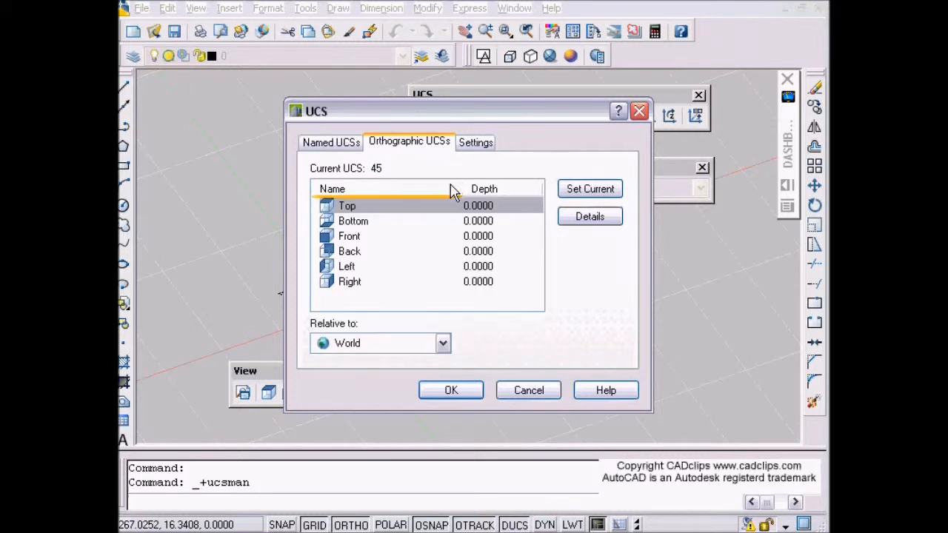
{"action": "left_click", "coordinate": [475, 143]}
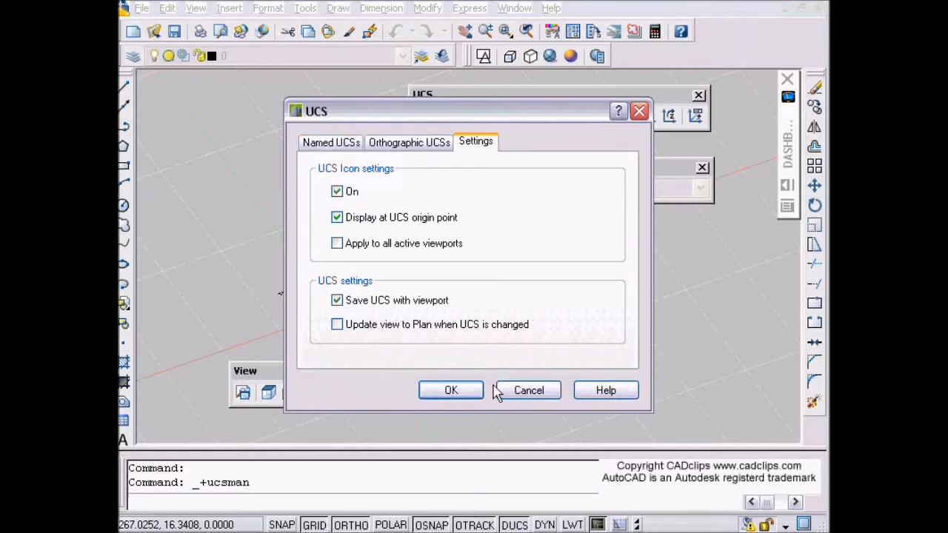
{"action": "left_click", "coordinate": [551, 395]}
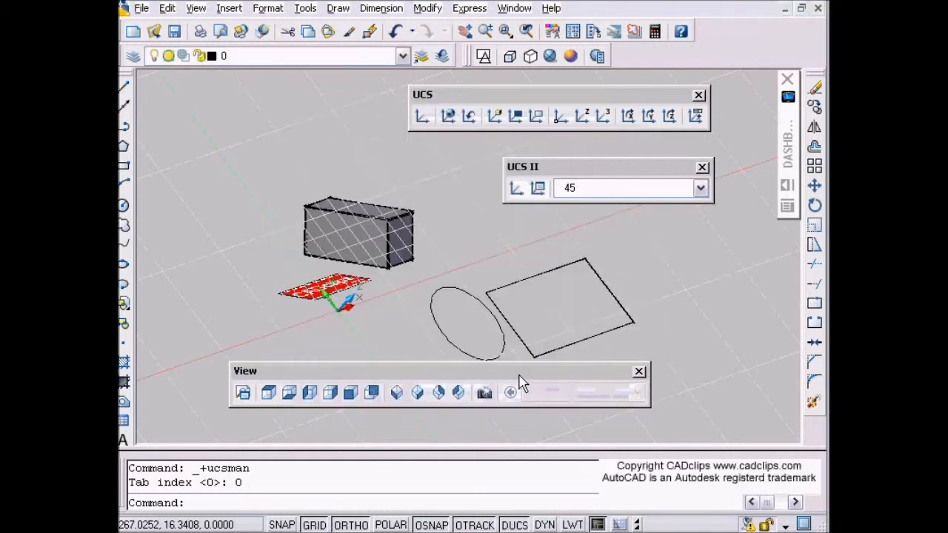
- Turn the grid off and define a 3-point UCS on the box's end face, with its origin at the near bottom corner and Y along the vertical edge
{"action": "middle_click_drag", "start_coordinate": [470, 271], "coordinate": [483, 264]}
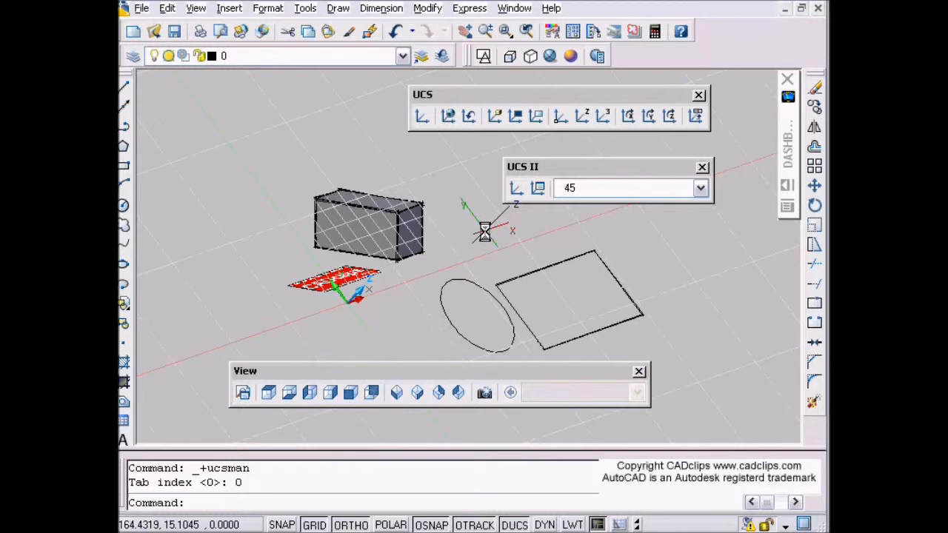
{"action": "scroll", "coordinate": [484, 230], "scroll_direction": "up", "scroll_amount": 2}
{"action": "middle_click_drag", "start_coordinate": [485, 232], "coordinate": [488, 243]}
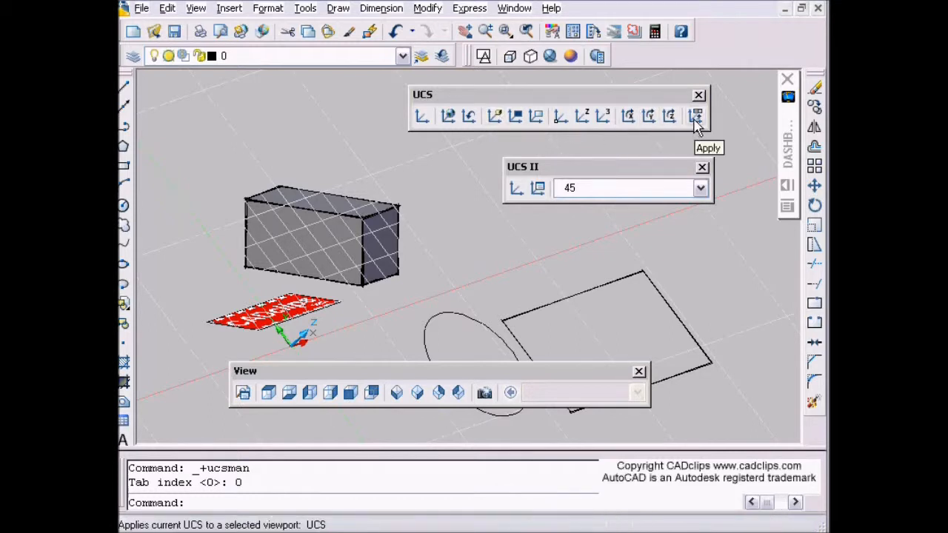
{"action": "left_click", "coordinate": [603, 116]}
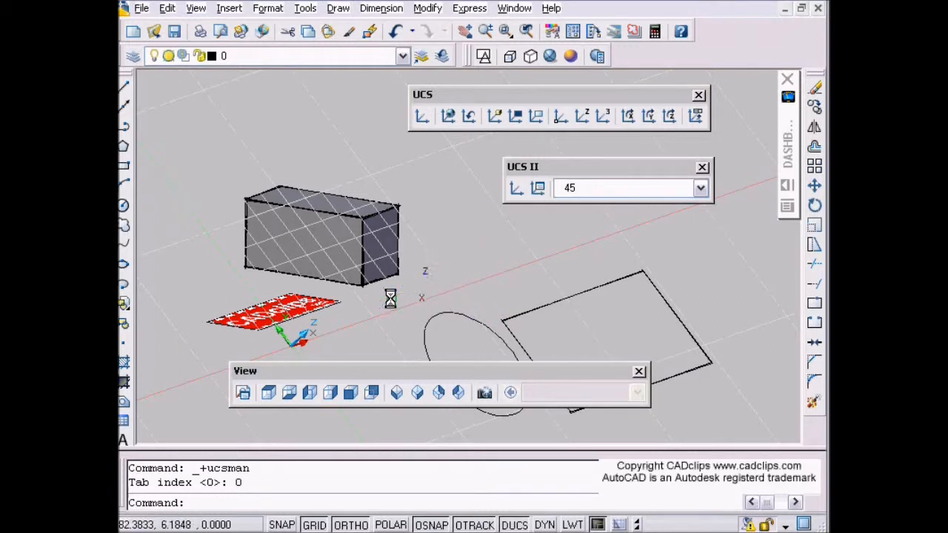
{"action": "middle_click_drag", "start_coordinate": [392, 290], "coordinate": [407, 282]}
{"action": "scroll", "coordinate": [408, 281], "scroll_direction": "up", "scroll_amount": 2}
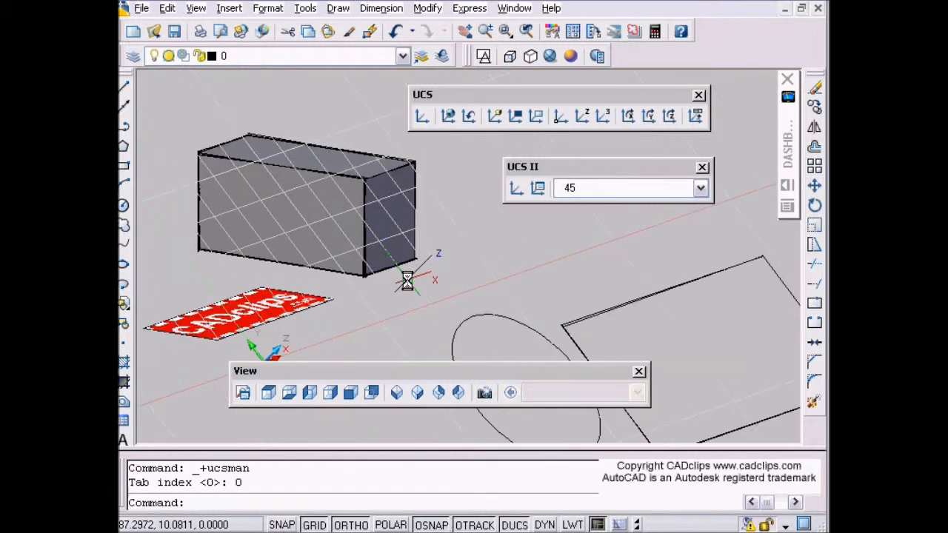
{"action": "key", "text": "F7"}
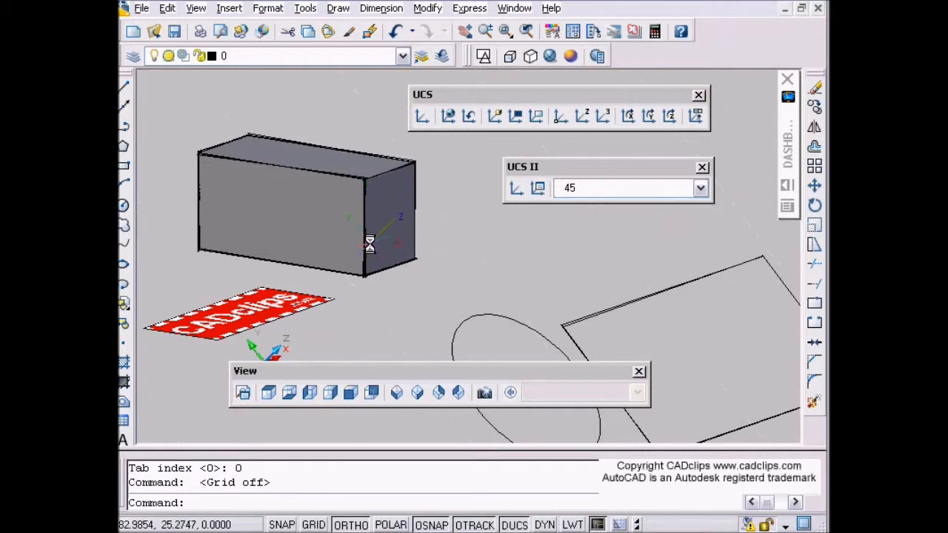
{"action": "left_click", "coordinate": [604, 116]}
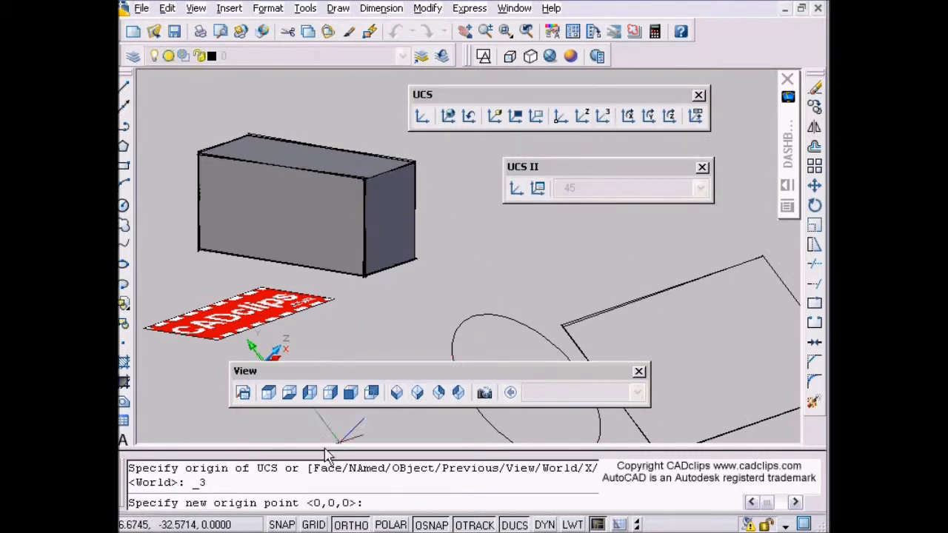
{"action": "left_click", "coordinate": [363, 279]}
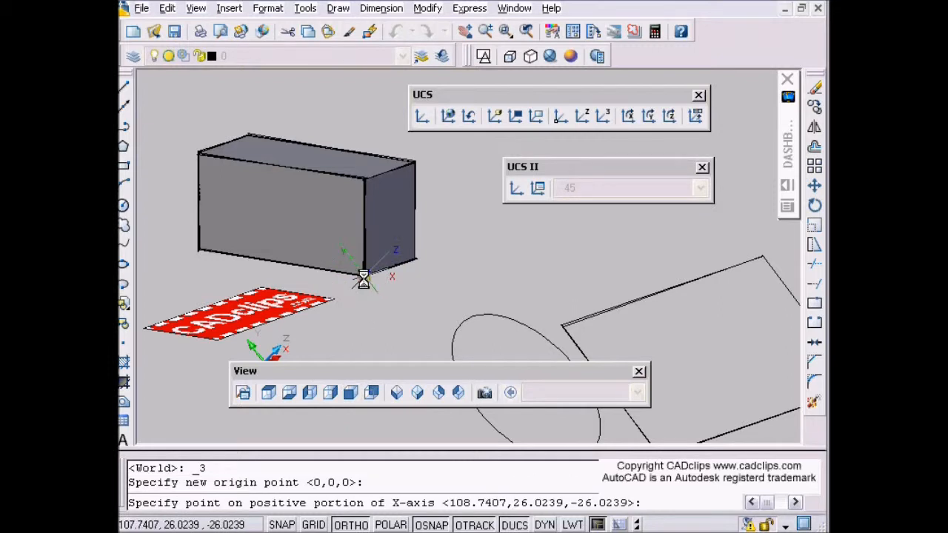
{"action": "left_click", "coordinate": [412, 259]}
{"action": "left_click", "coordinate": [365, 177]}
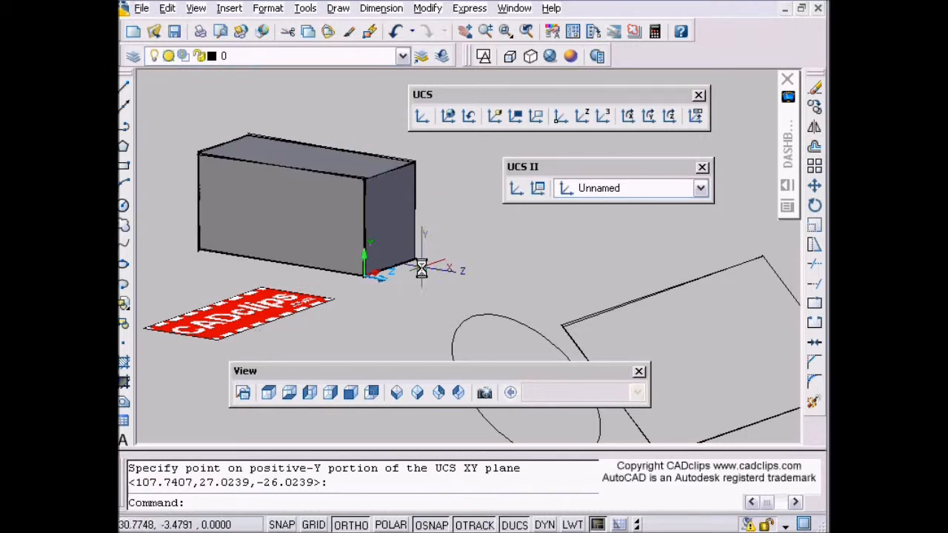
{"action": "key", "text": "Return"}
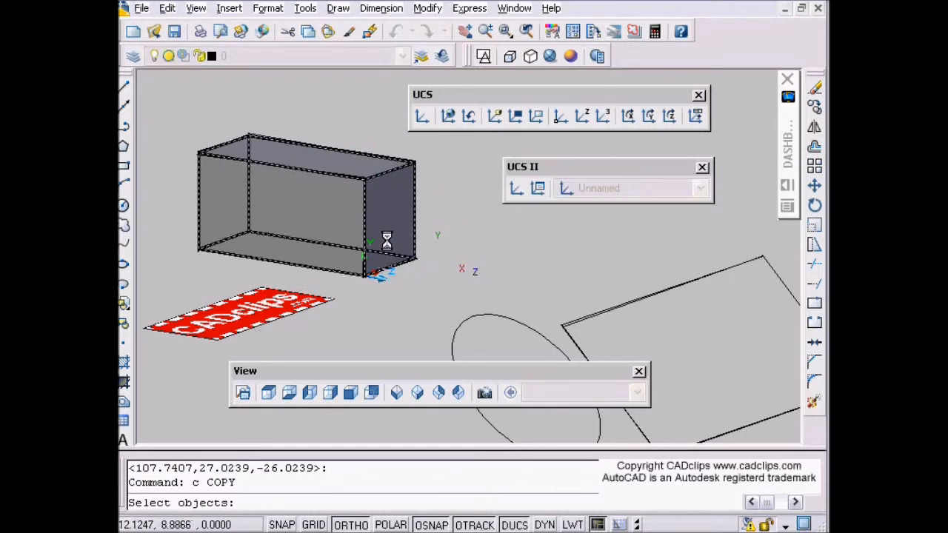
{"action": "key", "text": "Escape"}
{"action": "key", "text": "Escape"}
{"action": "type", "text": "ci"}
{"action": "key", "text": "Return"}
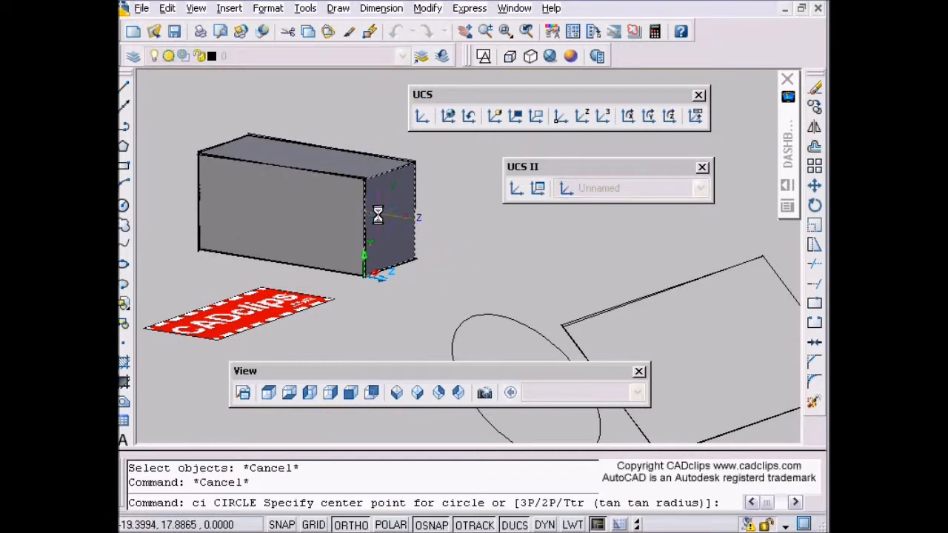
{"action": "left_click", "coordinate": [387, 208]}
{"action": "key", "text": "Escape"}
- Draw a circle of about 27 units radius on the end-face plane, centred on the UCS origin at the box's near bottom corner
{"action": "key", "text": "Return"}
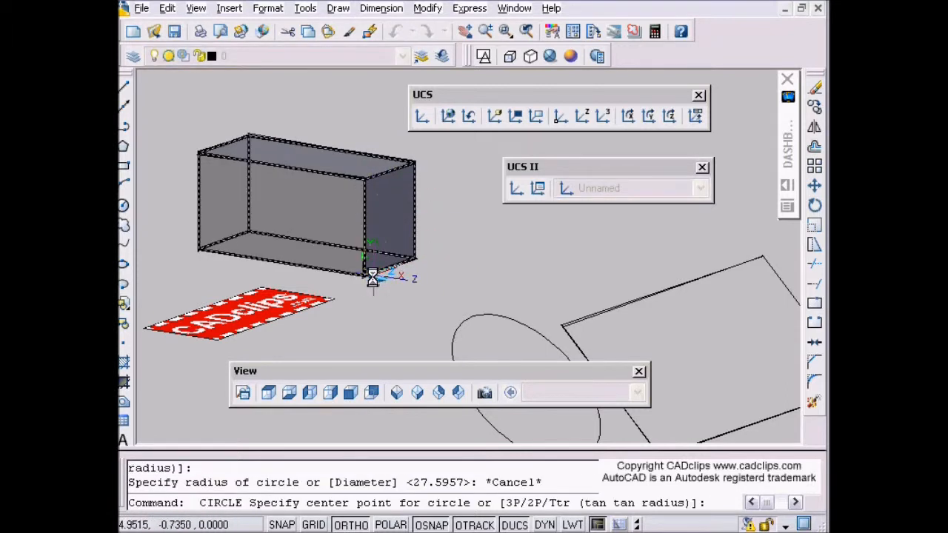
{"action": "left_click", "coordinate": [366, 272]}
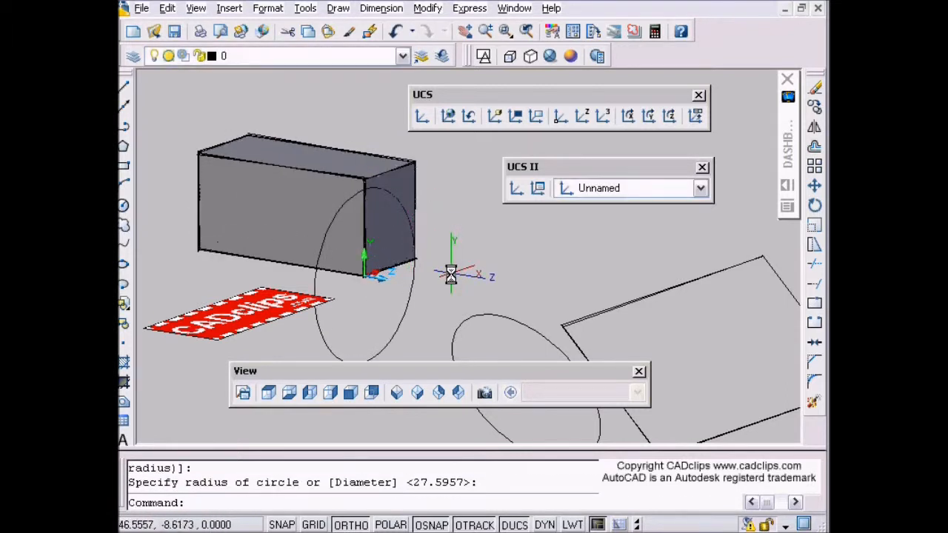
- Define a 3-point UCS on the box's long front face, with X along its bottom edge and Y up the vertical edge opposite the circle
{"action": "left_click", "coordinate": [603, 116]}
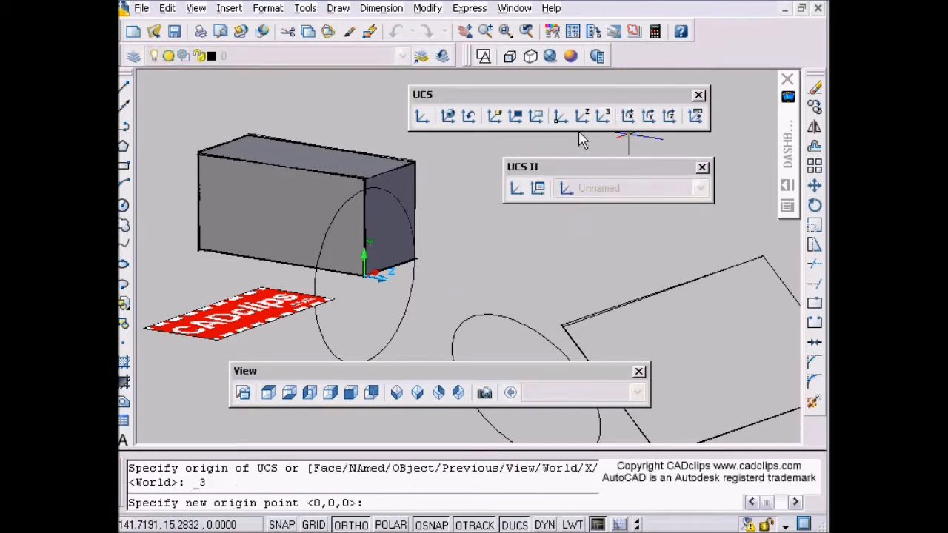
{"action": "left_click", "coordinate": [199, 249]}
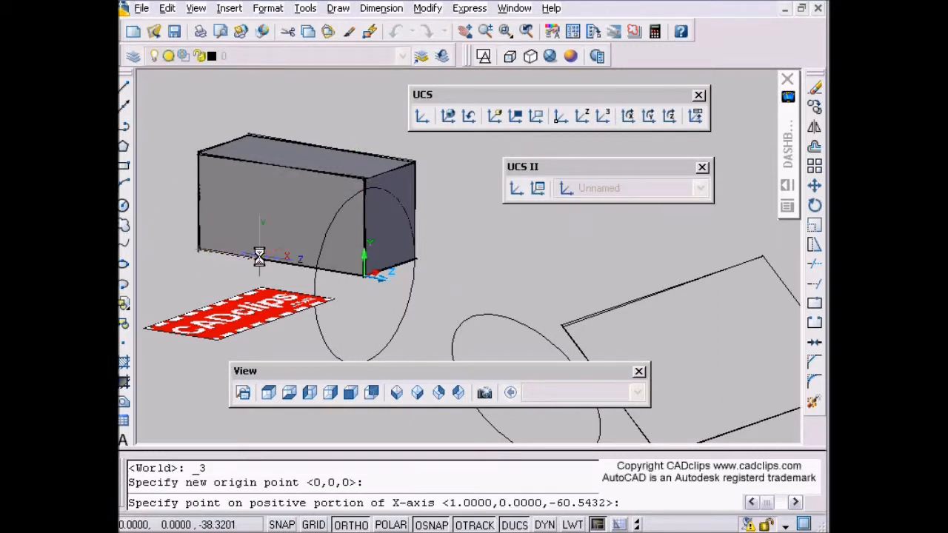
{"action": "left_click", "coordinate": [294, 264]}
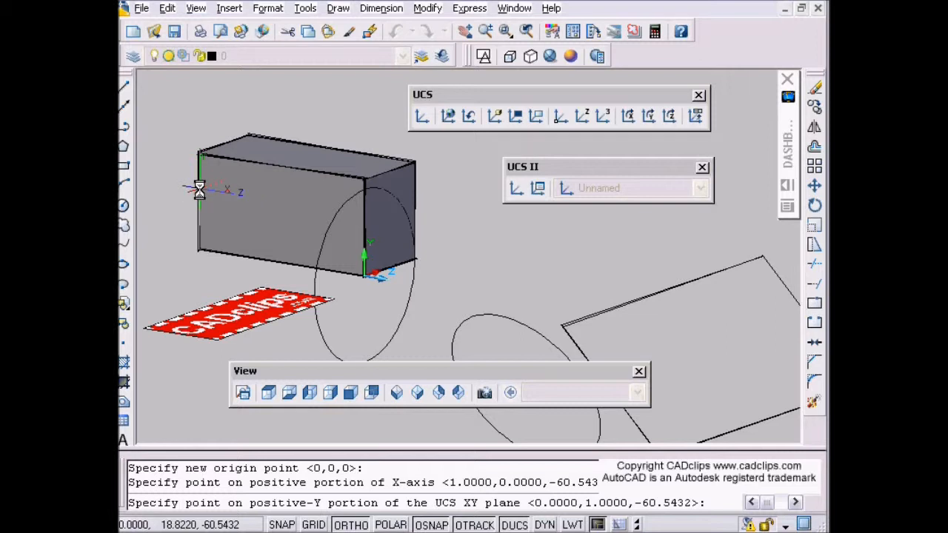
{"action": "left_click", "coordinate": [199, 152]}
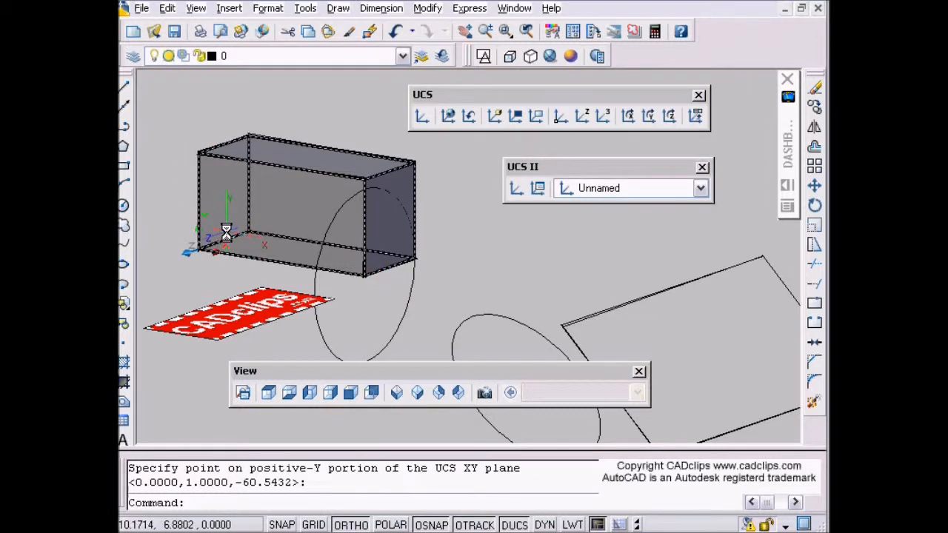
- Draw a rectangle on the box's long front face
{"action": "left_click", "coordinate": [124, 166]}
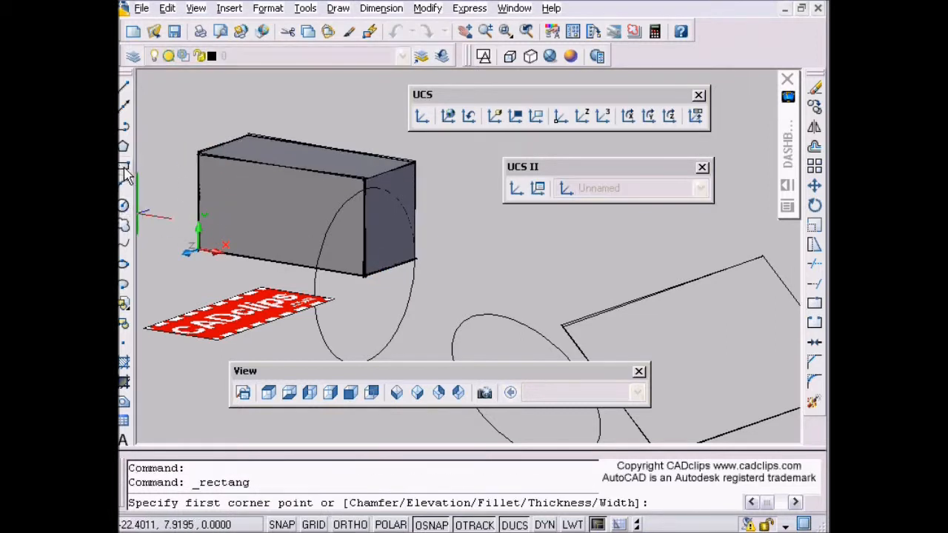
{"action": "left_click", "coordinate": [220, 186]}
{"action": "left_click", "coordinate": [323, 246]}
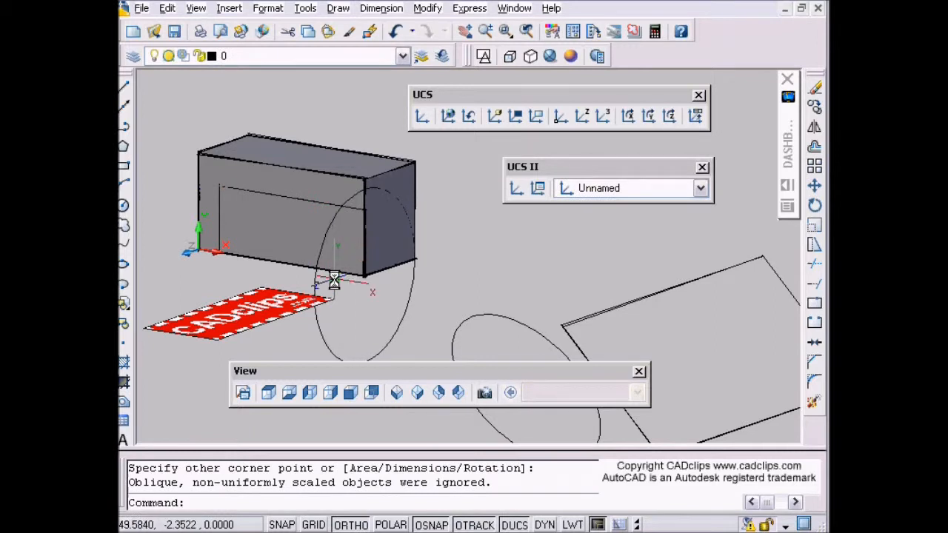
{"action": "key", "text": "Escape"}
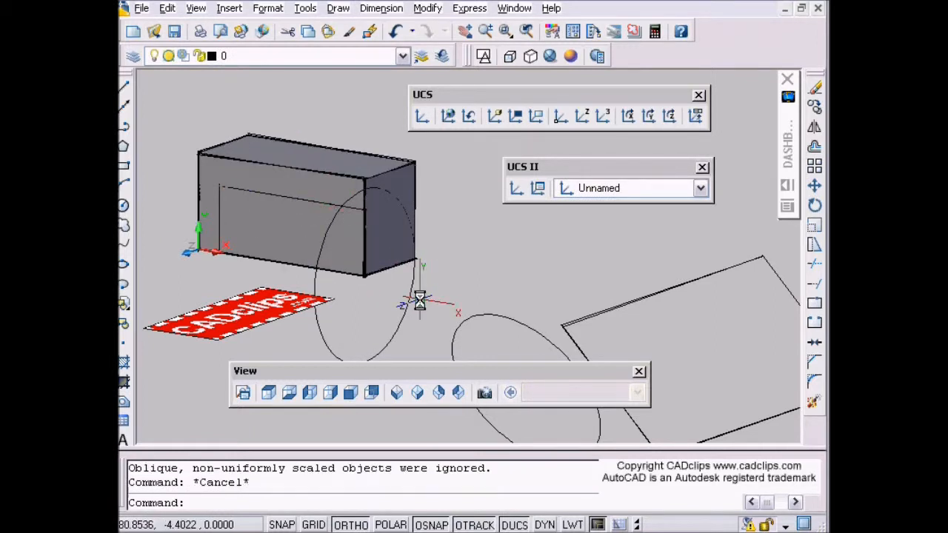
- Turn Dynamic UCS off and erase the rectangle from the box's front face
{"action": "left_click", "coordinate": [516, 525]}
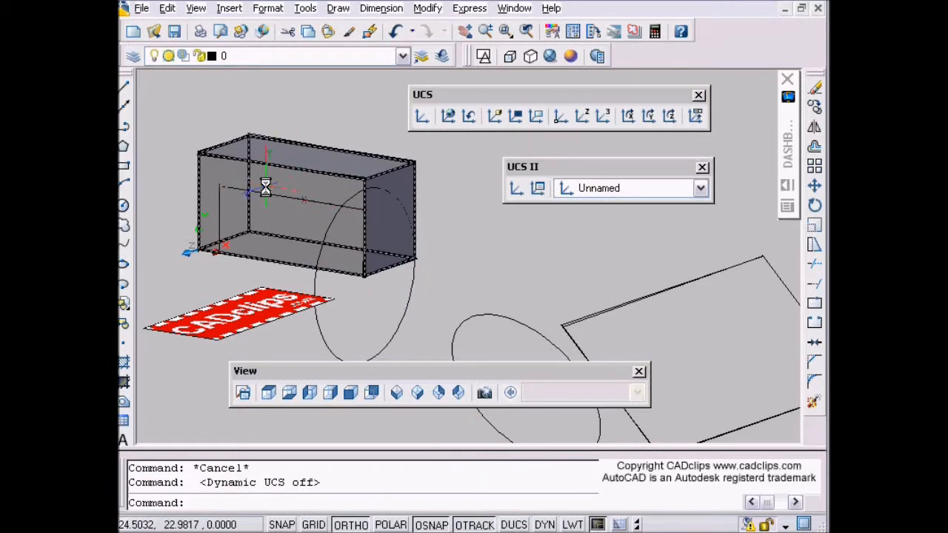
{"action": "type", "text": "e"}
{"action": "key", "text": "Return"}
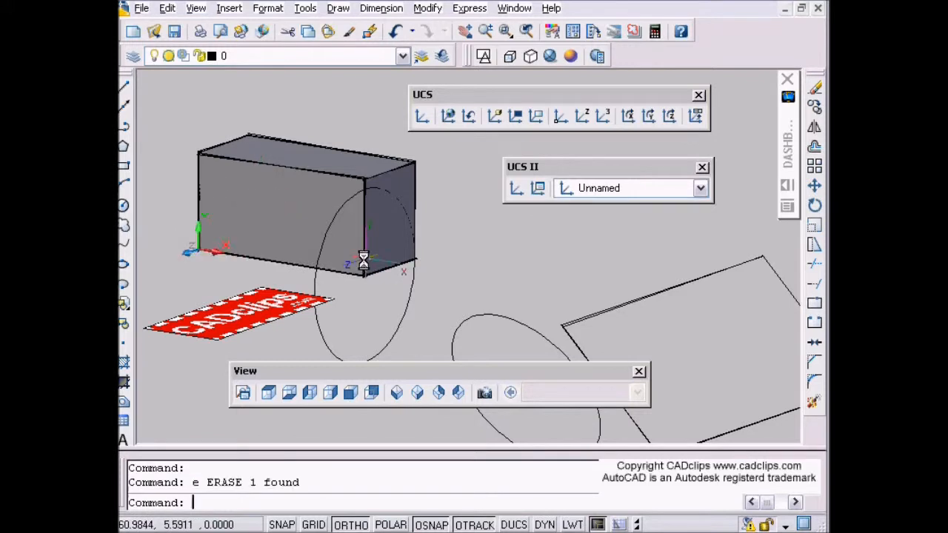
- Define a 3-point UCS on the tilted rectangle, with its origin at the nearest corner and X and Y along the two adjoining edges
{"action": "scroll", "coordinate": [364, 260], "scroll_direction": "down", "scroll_amount": 2}
{"action": "mouse_move", "coordinate": [328, 303]}
{"action": "middle_mouse_down", "text": "shift"}
{"action": "mouse_move", "coordinate": [405, 307]}
{"action": "mouse_move", "coordinate": [343, 289]}
{"action": "mouse_move", "coordinate": [357, 295]}
{"action": "middle_mouse_up", "text": "shift"}
{"action": "mouse_move", "coordinate": [553, 353]}
{"action": "middle_mouse_down"}
{"action": "mouse_move", "coordinate": [394, 271]}
{"action": "mouse_move", "coordinate": [356, 275]}
{"action": "mouse_move", "coordinate": [364, 275]}
{"action": "middle_mouse_up"}
{"action": "mouse_move", "coordinate": [421, 292]}
{"action": "middle_mouse_down"}
{"action": "mouse_move", "coordinate": [360, 292]}
{"action": "mouse_move", "coordinate": [492, 277]}
{"action": "mouse_move", "coordinate": [405, 290]}
{"action": "middle_mouse_up"}
{"action": "scroll", "coordinate": [486, 257], "scroll_direction": "up", "scroll_amount": 3}
{"action": "scroll", "coordinate": [485, 259], "scroll_direction": "down", "scroll_amount": 1}
{"action": "middle_click_drag", "start_coordinate": [475, 263], "coordinate": [408, 284]}
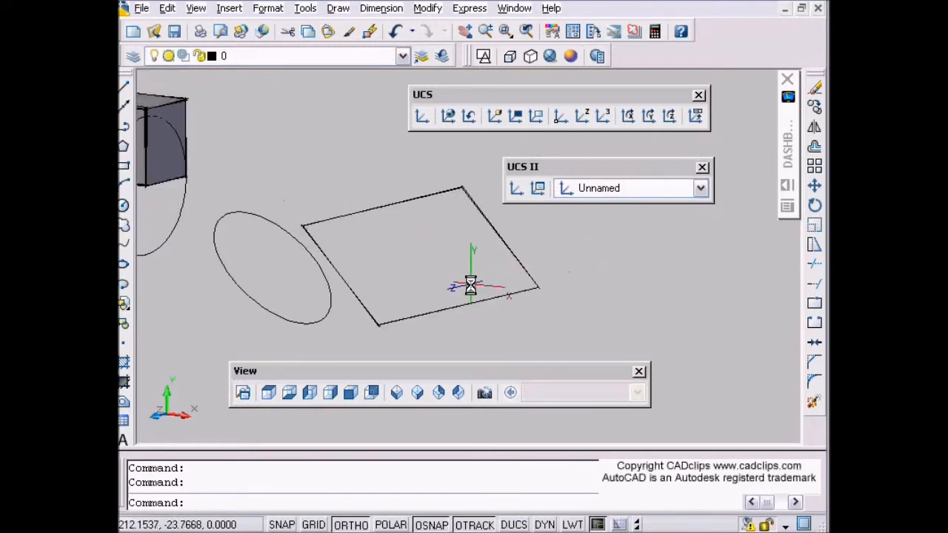
{"action": "left_click", "coordinate": [602, 115]}
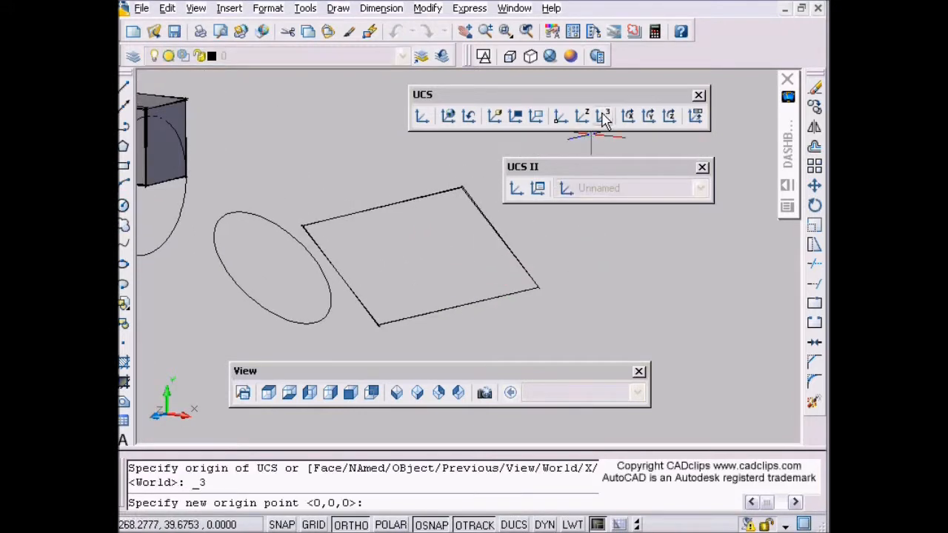
{"action": "left_click", "coordinate": [378, 326]}
{"action": "left_click", "coordinate": [527, 292]}
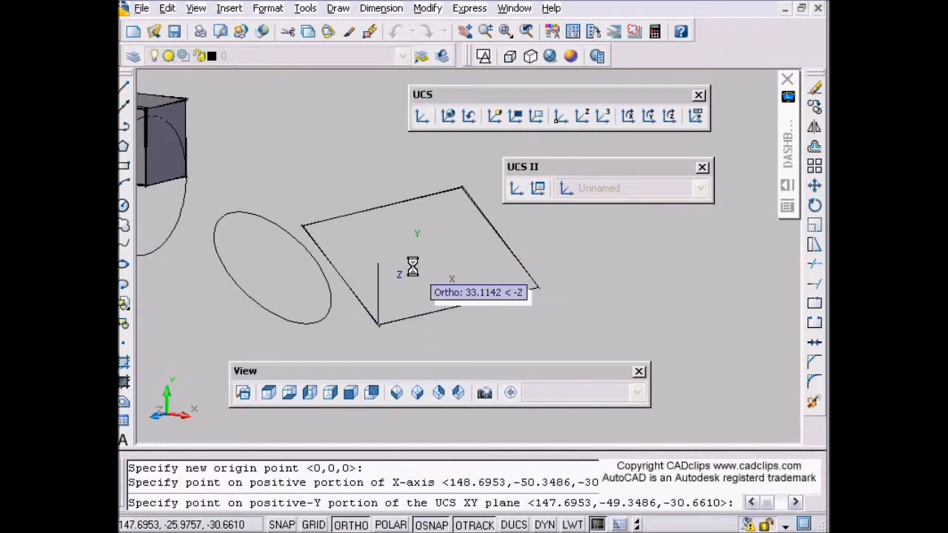
{"action": "left_click", "coordinate": [317, 243]}
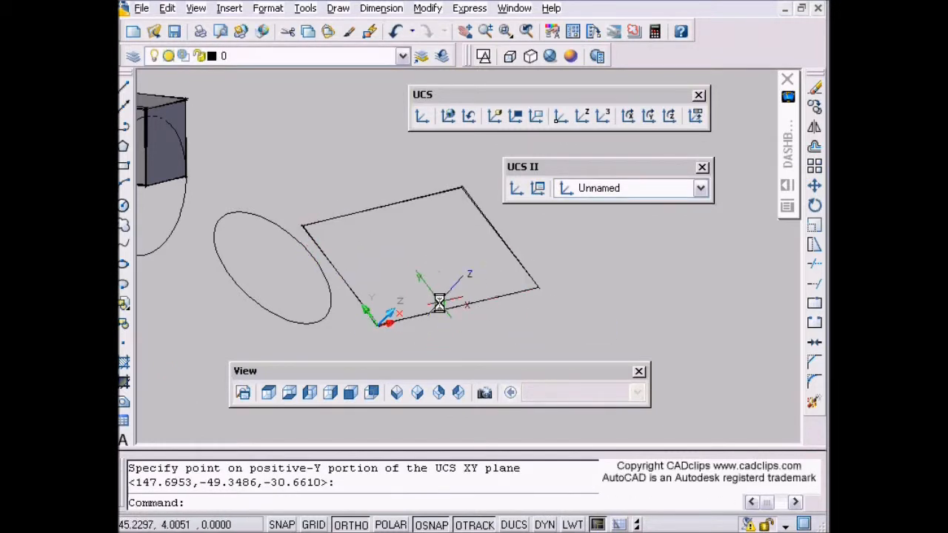
- Draw a small circle inside the tilted rectangle on its plane
{"action": "left_click", "coordinate": [124, 205]}
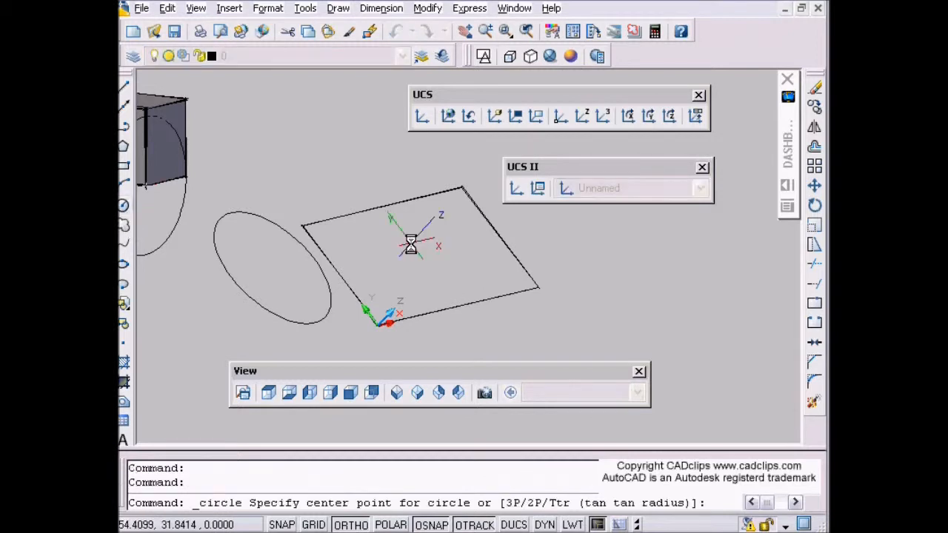
{"action": "left_click", "coordinate": [398, 254]}
{"action": "left_click", "coordinate": [426, 254]}
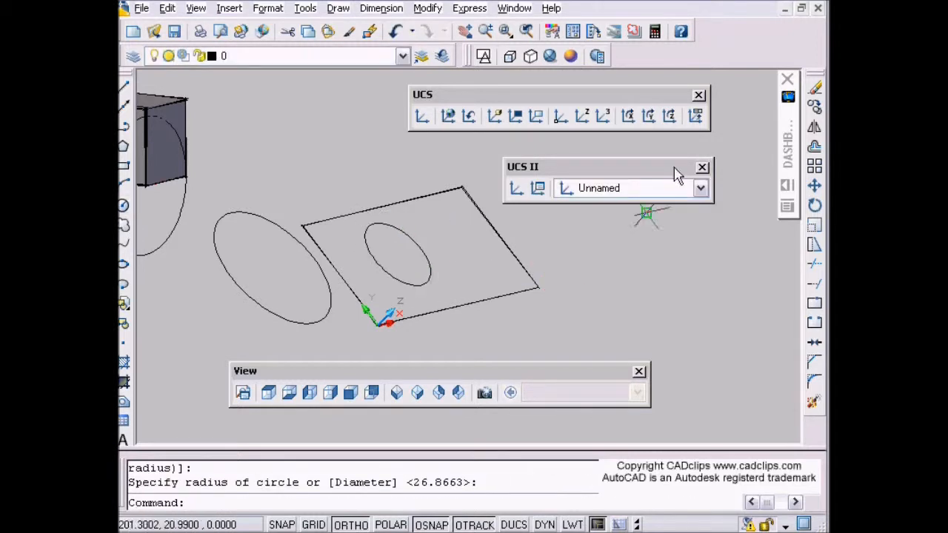
- Try the Conceptual and Realistic visual styles and switch the view to 3D Hidden
{"action": "left_click", "coordinate": [571, 55]}
{"action": "left_click", "coordinate": [551, 56]}
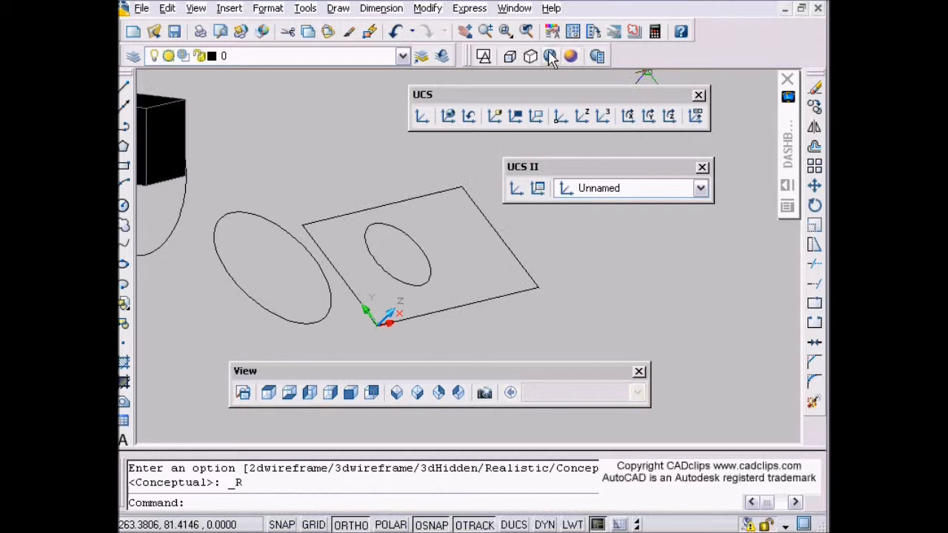
{"action": "left_click", "coordinate": [530, 57]}
{"action": "scroll", "coordinate": [529, 271], "scroll_direction": "down", "scroll_amount": 2}
{"action": "mouse_move", "coordinate": [517, 303]}
{"action": "middle_mouse_down"}
{"action": "mouse_move", "coordinate": [539, 300]}
{"action": "mouse_move", "coordinate": [556, 313]}
{"action": "mouse_move", "coordinate": [566, 306]}
{"action": "middle_mouse_up"}
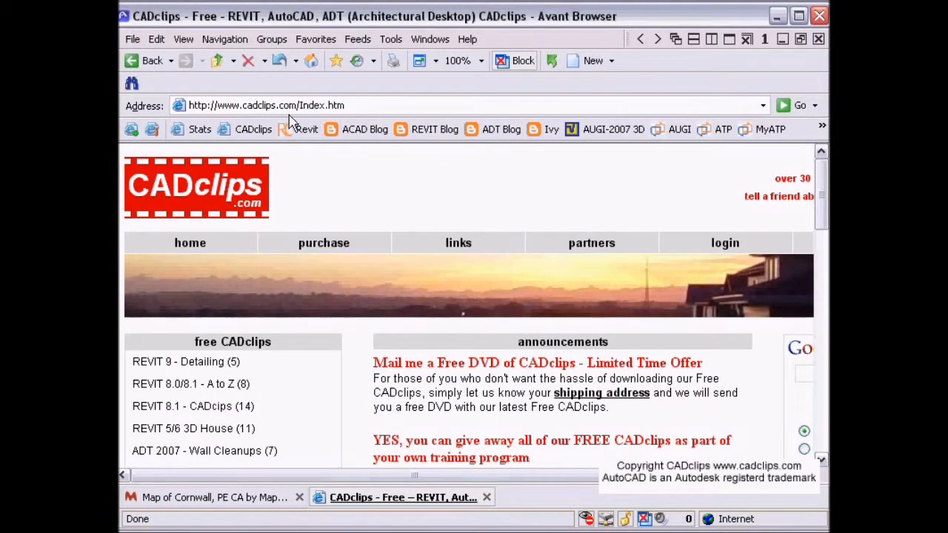
- Switch to Avant Browser and open the AutoCAD 2006 - Level Two 3D page on the CADclips site
{"action": "left_click_drag", "start_coordinate": [821, 185], "coordinate": [815, 251]}
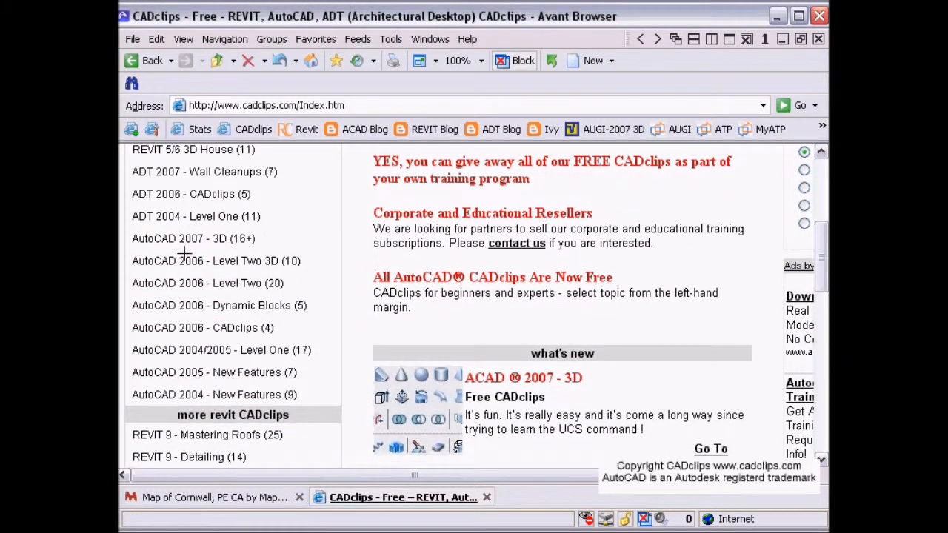
{"action": "left_click", "coordinate": [255, 260]}
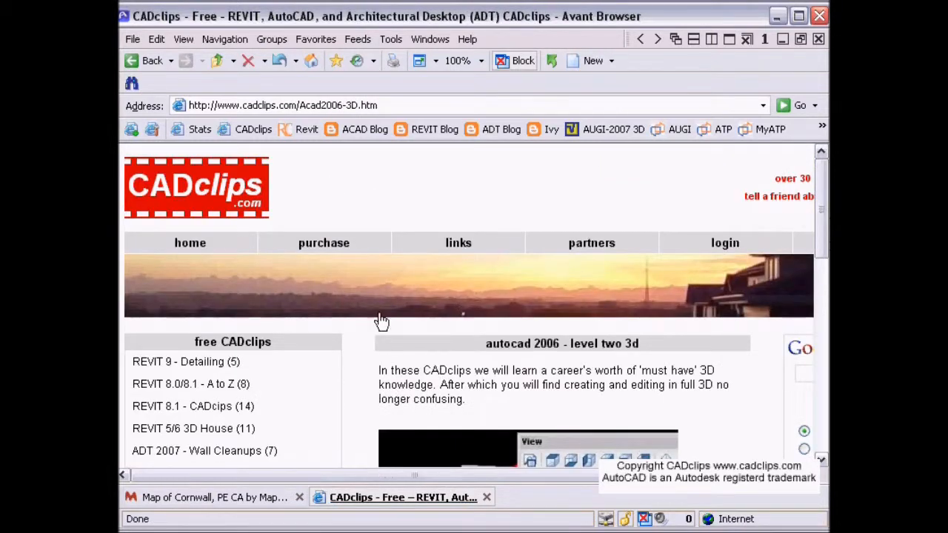
- Review the free lesson titles on the AutoCAD 2006 - Level Two 3D page and the list of free CADclips courses
{"action": "left_click_drag", "start_coordinate": [823, 180], "coordinate": [823, 365]}
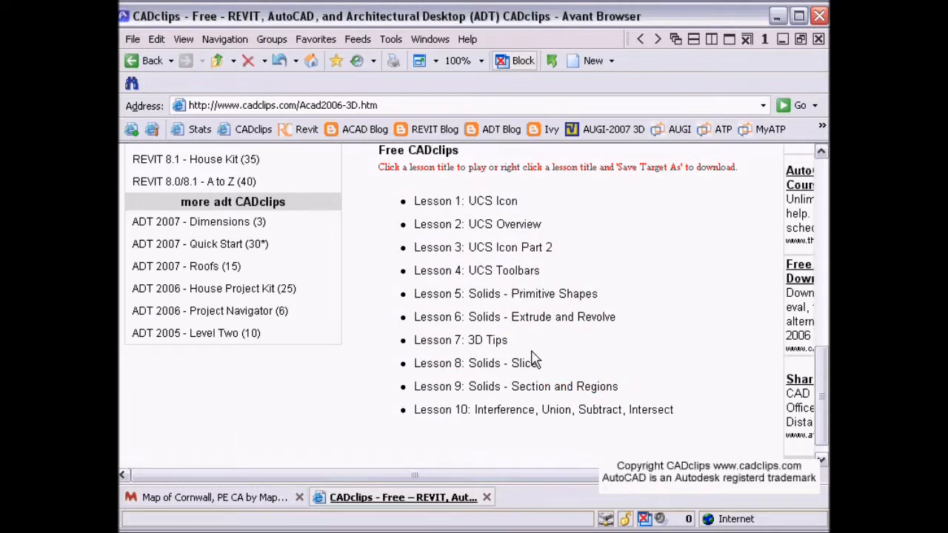
{"action": "scroll", "coordinate": [539, 376], "scroll_direction": "up", "scroll_amount": 3}
{"action": "scroll", "coordinate": [537, 380], "scroll_direction": "up", "scroll_amount": 5}
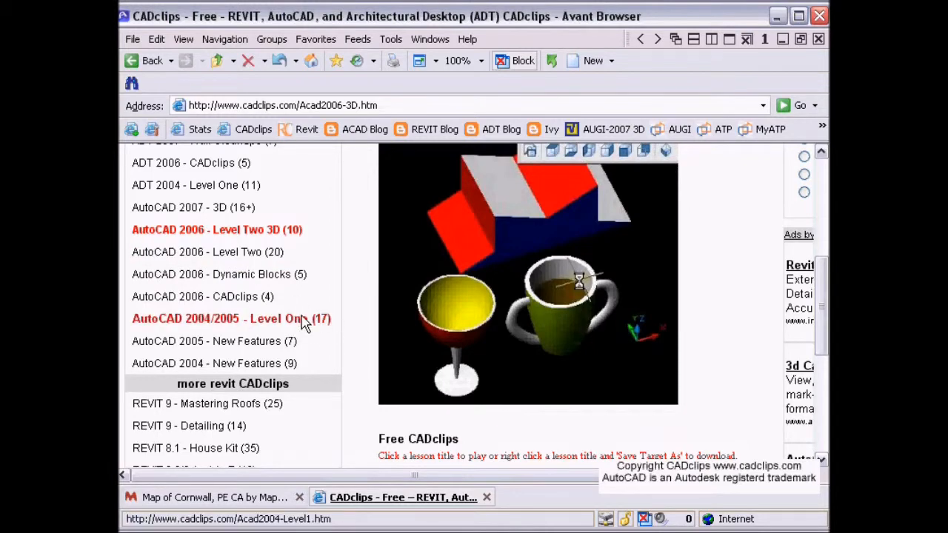
{"action": "scroll", "coordinate": [312, 328], "scroll_direction": "up", "scroll_amount": 4}
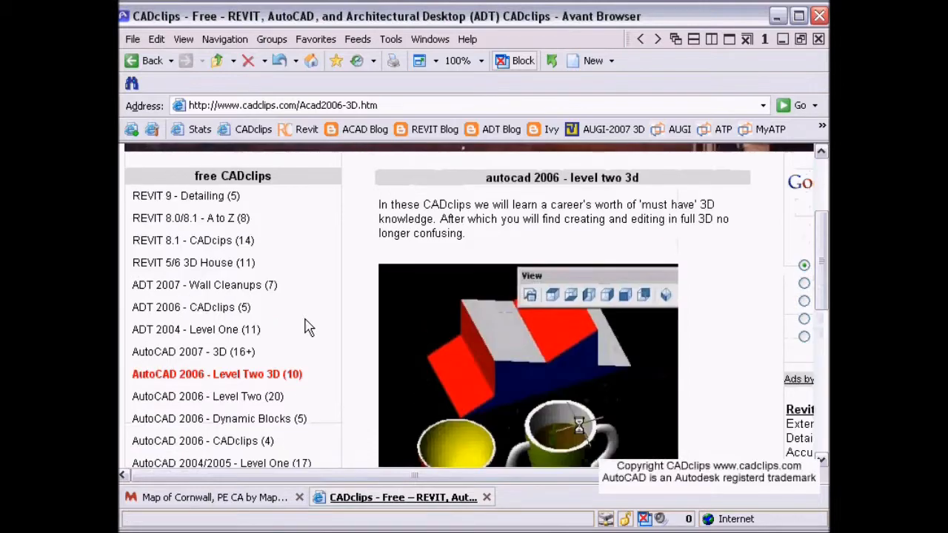
{"action": "scroll", "coordinate": [309, 328], "scroll_direction": "up", "scroll_amount": 5}
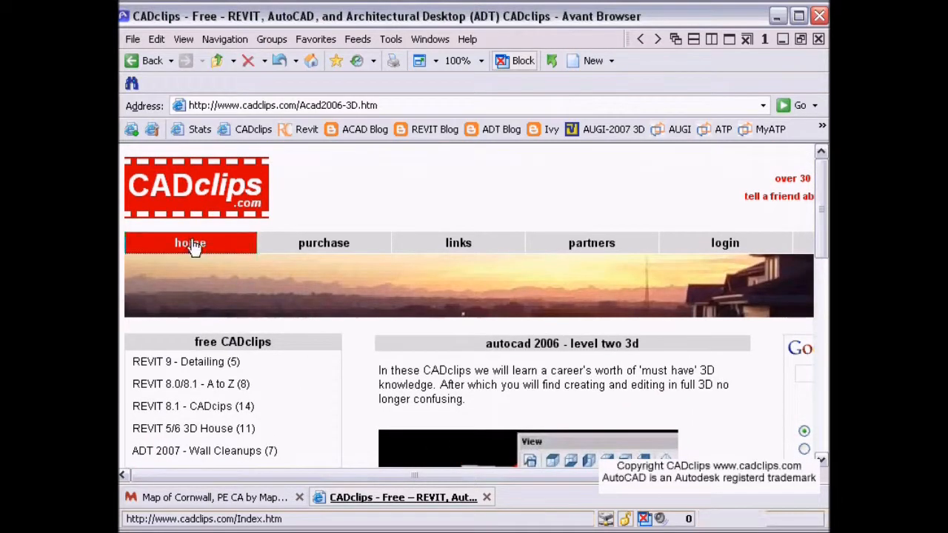
- Open the CADclips home page and look through its announcements, what's new section and free CADclips list
{"action": "left_click", "coordinate": [191, 245]}
{"action": "scroll", "coordinate": [252, 371], "scroll_direction": "down", "scroll_amount": 5}
{"action": "scroll", "coordinate": [252, 370], "scroll_direction": "down", "scroll_amount": 3}
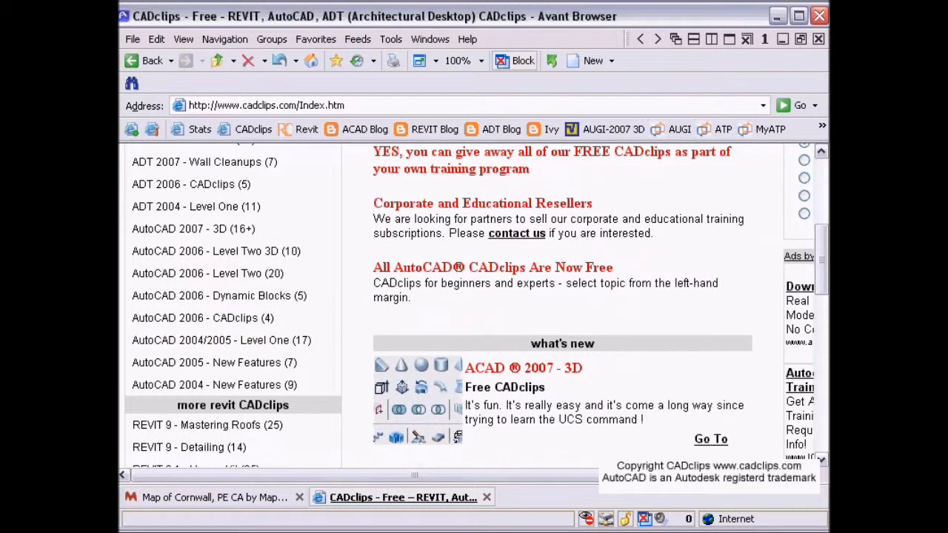
{"action": "left_click", "coordinate": [311, 176]}
{"action": "scroll", "coordinate": [314, 216], "scroll_direction": "up", "scroll_amount": 3}
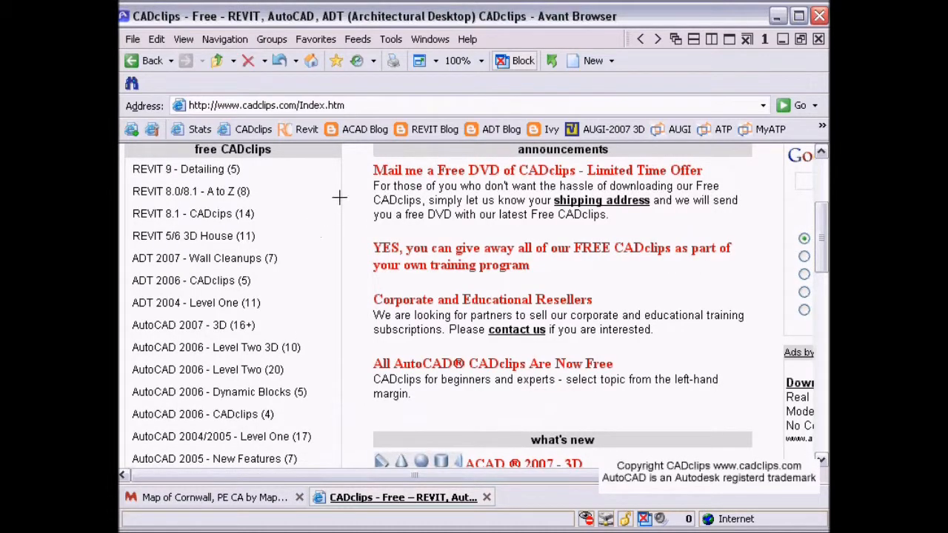
- Open the Learn AutoCAD blog at learnacad.blogspot.com and view its header and newest post
{"action": "left_click", "coordinate": [360, 130]}
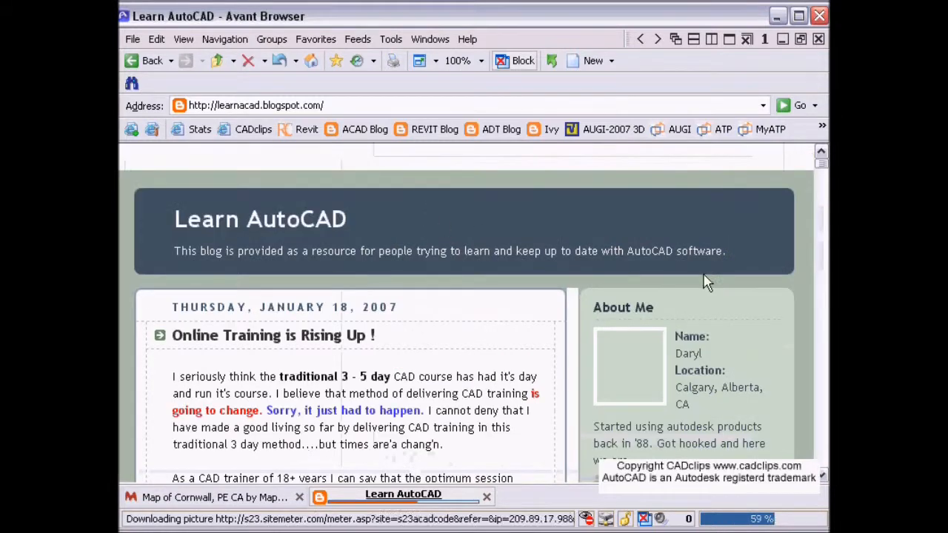
{"action": "scroll", "coordinate": [579, 239], "scroll_direction": "down", "scroll_amount": 3}
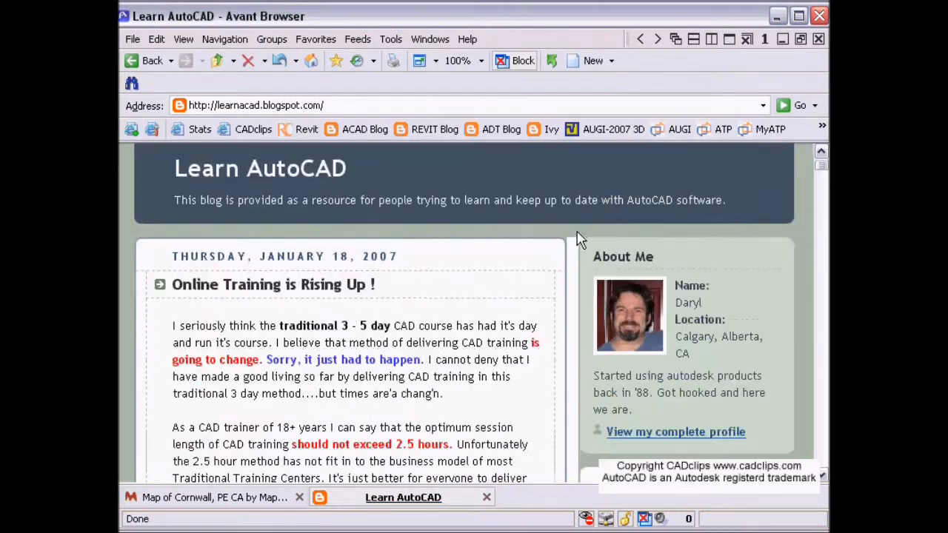
{"action": "scroll", "coordinate": [576, 237], "scroll_direction": "up", "scroll_amount": 1}
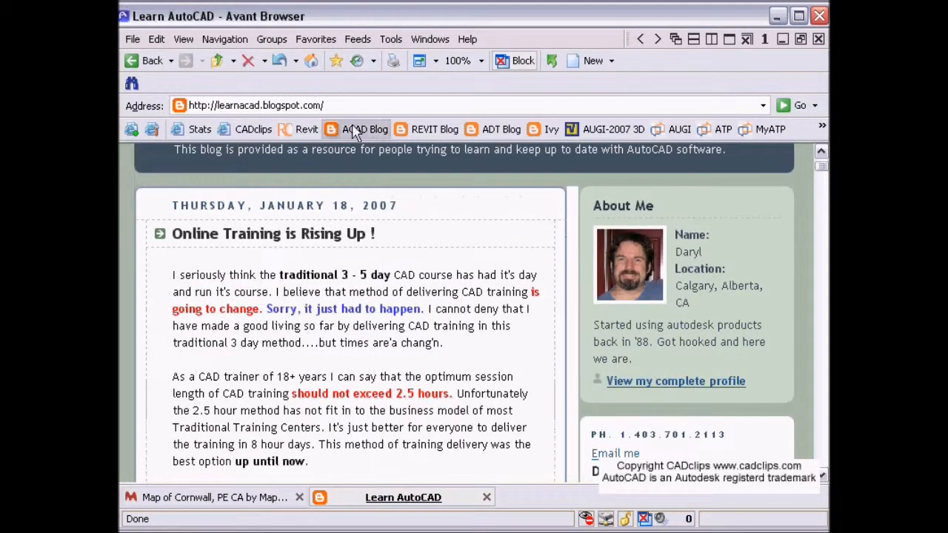
{"action": "scroll", "coordinate": [372, 211], "scroll_direction": "up", "scroll_amount": 1}
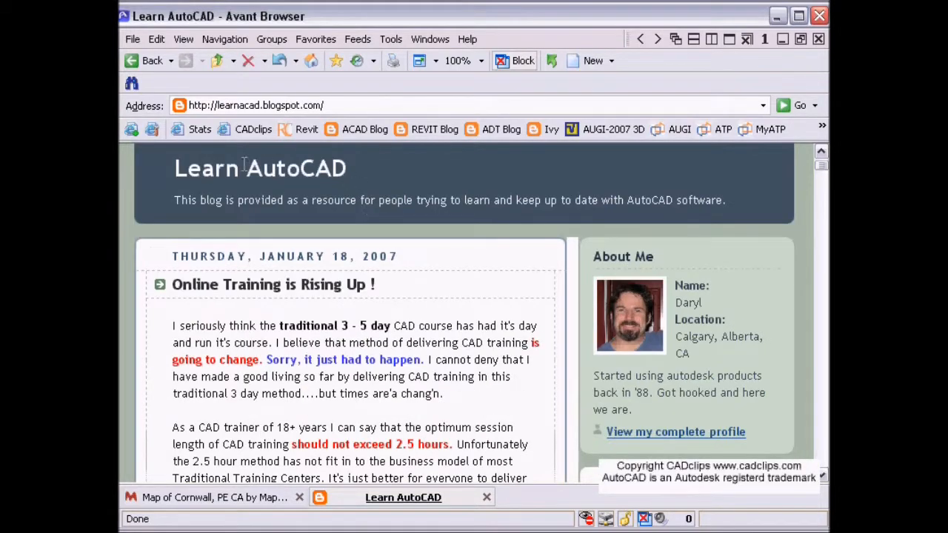
- Examine the numbered AutoCAD 2007 3D lesson links in the New AutoCAD 2007 3D CADclips post and return to the blog's beginning
{"action": "scroll", "coordinate": [330, 188], "scroll_direction": "down", "scroll_amount": 15}
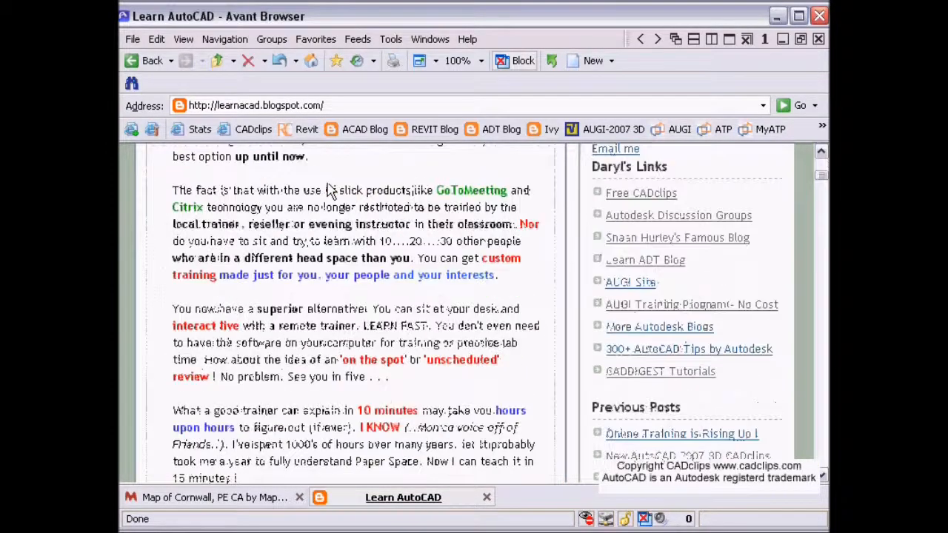
{"action": "scroll", "coordinate": [330, 191], "scroll_direction": "down", "scroll_amount": 12}
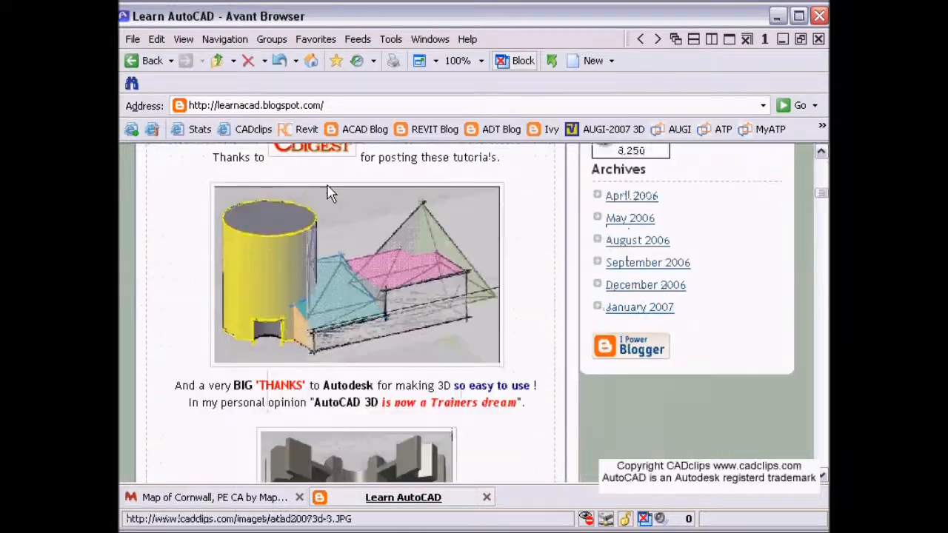
{"action": "scroll", "coordinate": [327, 186], "scroll_direction": "down", "scroll_amount": 6}
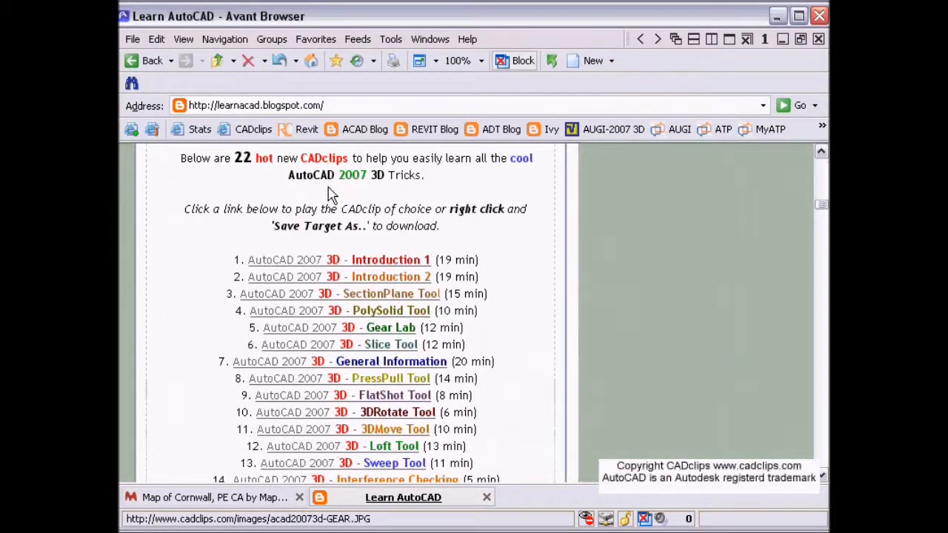
{"action": "scroll", "coordinate": [326, 192], "scroll_direction": "down", "scroll_amount": 1}
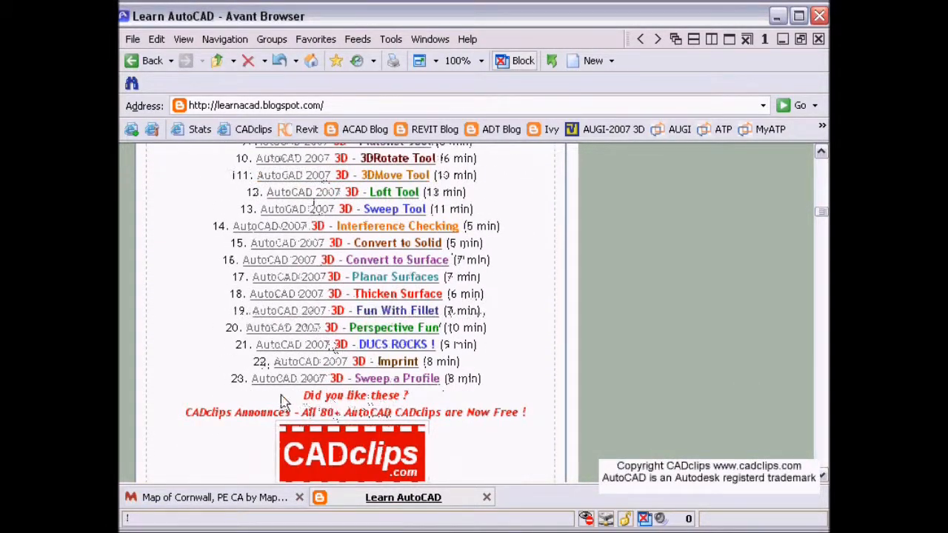
{"action": "scroll", "coordinate": [461, 381], "scroll_direction": "down", "scroll_amount": 2}
{"action": "scroll", "coordinate": [457, 380], "scroll_direction": "up", "scroll_amount": 1}
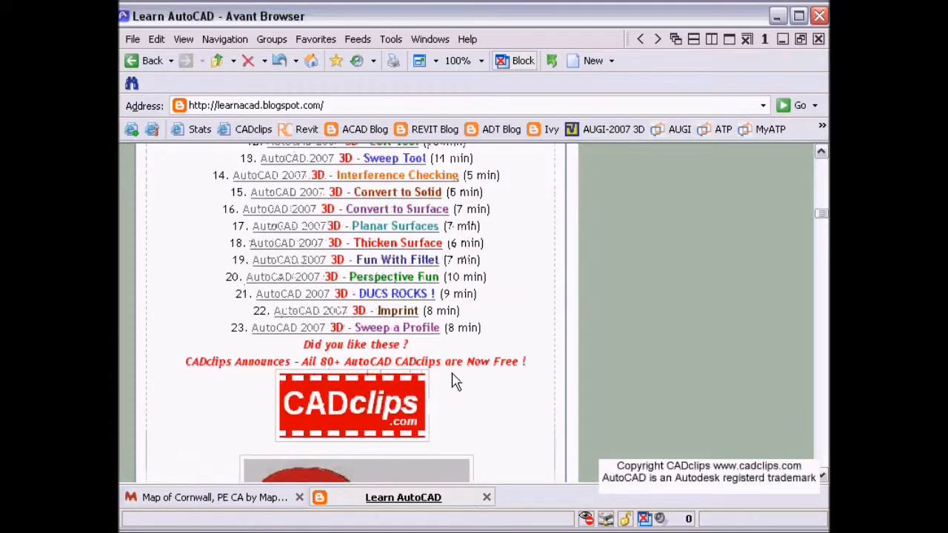
{"action": "scroll", "coordinate": [453, 381], "scroll_direction": "down", "scroll_amount": 2}
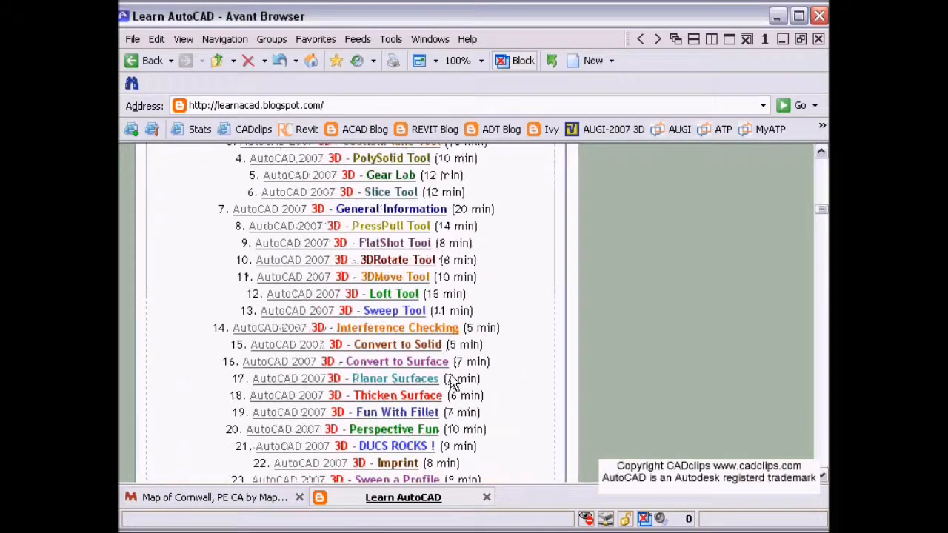
{"action": "scroll", "coordinate": [454, 381], "scroll_direction": "up", "scroll_amount": 15}
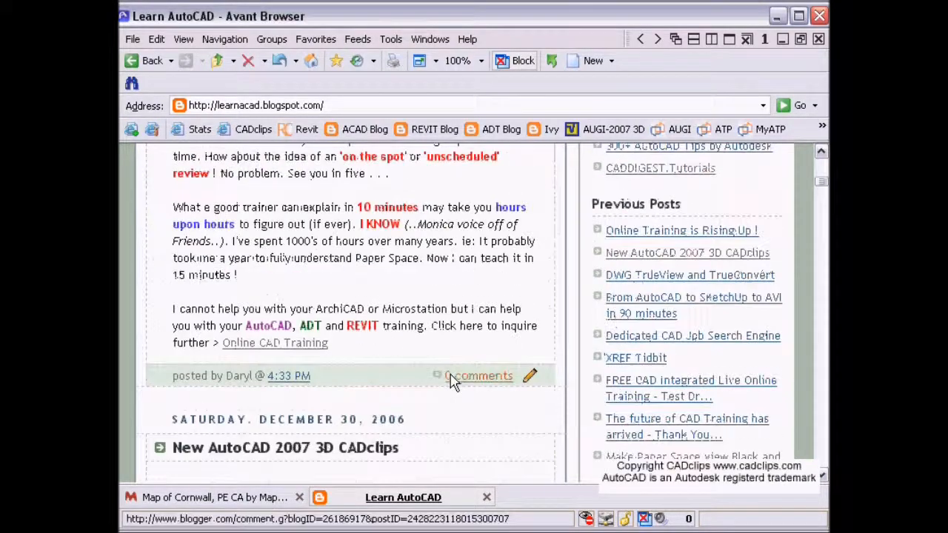
{"action": "scroll", "coordinate": [454, 381], "scroll_direction": "up", "scroll_amount": 8}
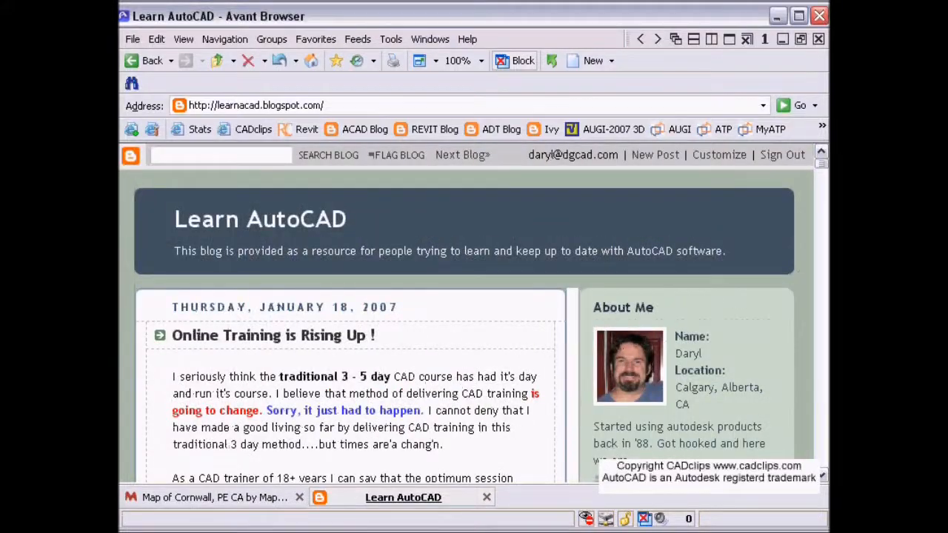